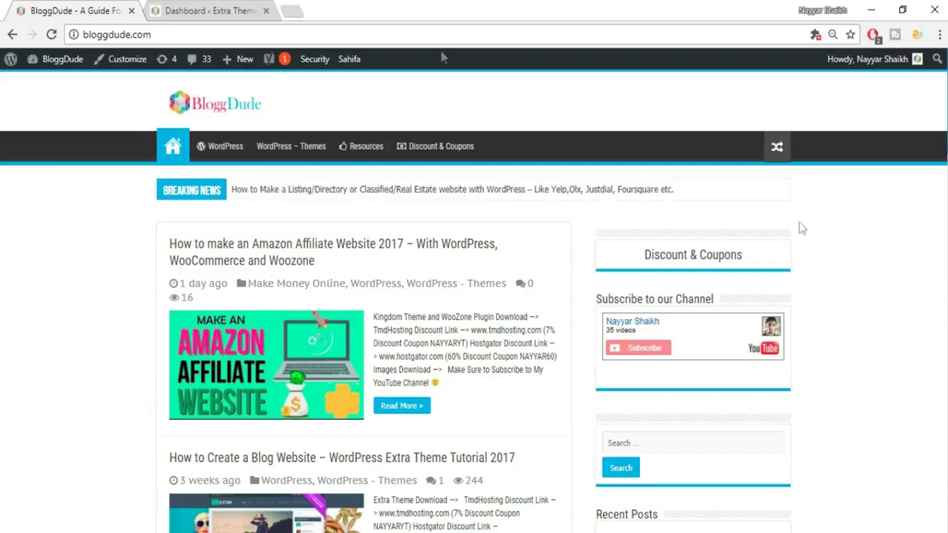
# - Switch to the 'Dashboard ‹ Extra Theme' browser tab to reach the WordPress admin
pyautogui.click(208, 9)
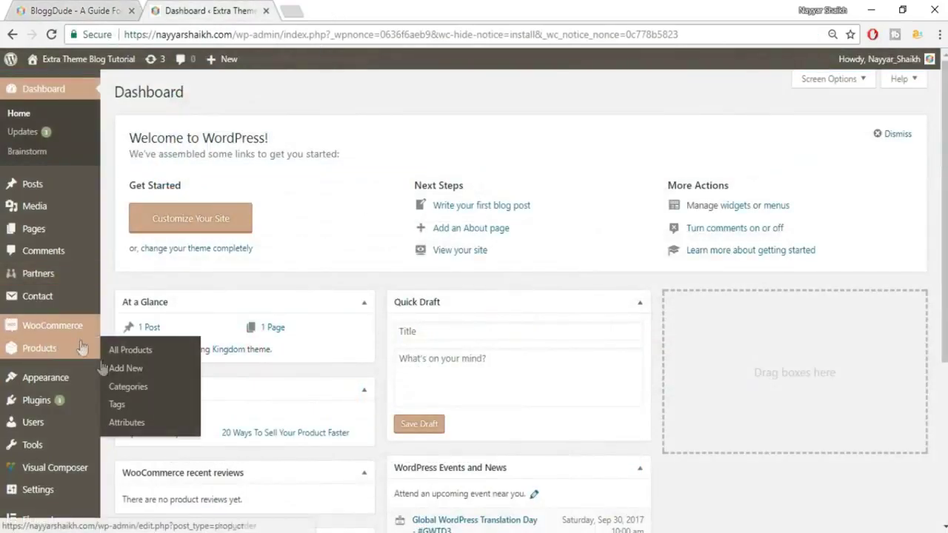
# - Search Add New plugins for 'ithemes', install and activate iThemes Security, and dismiss its announcement
pyautogui.moveTo(38, 400)
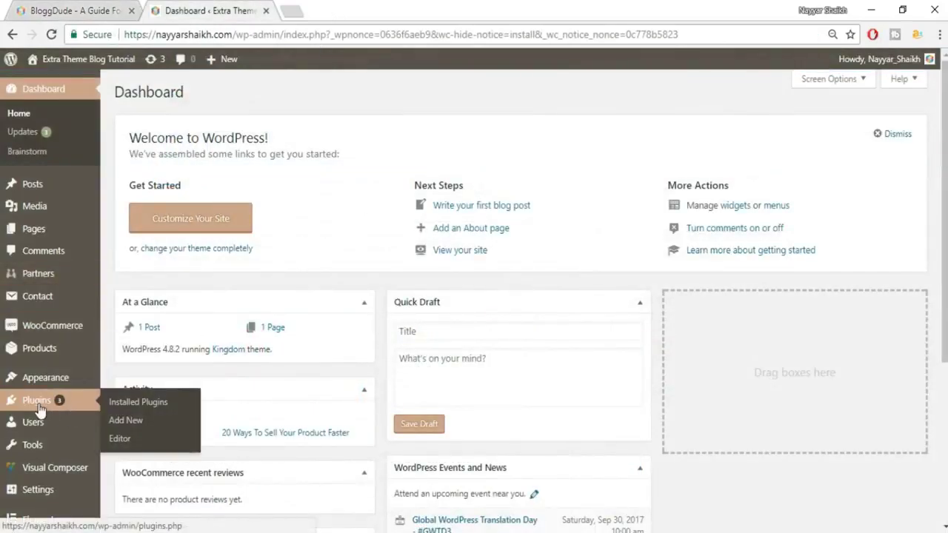
pyautogui.click(129, 422)
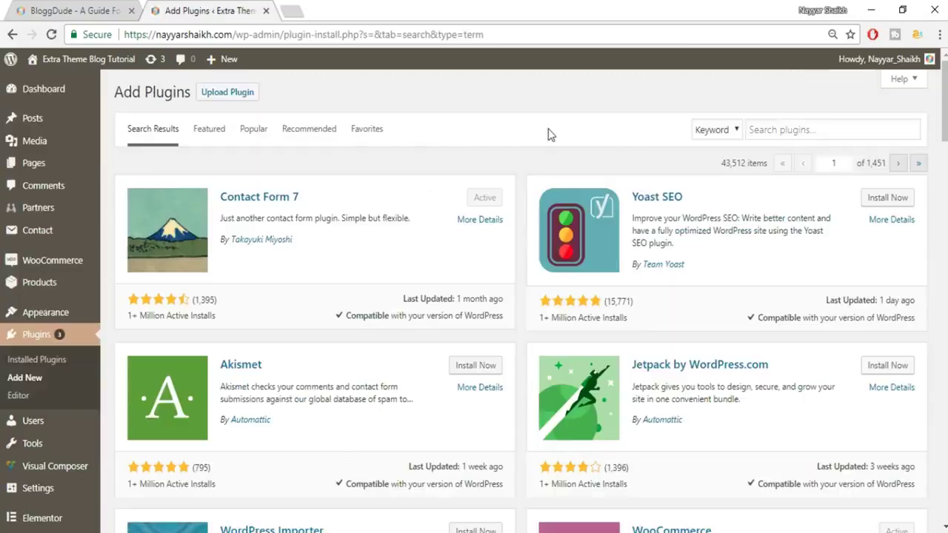
pyautogui.click(844, 131)
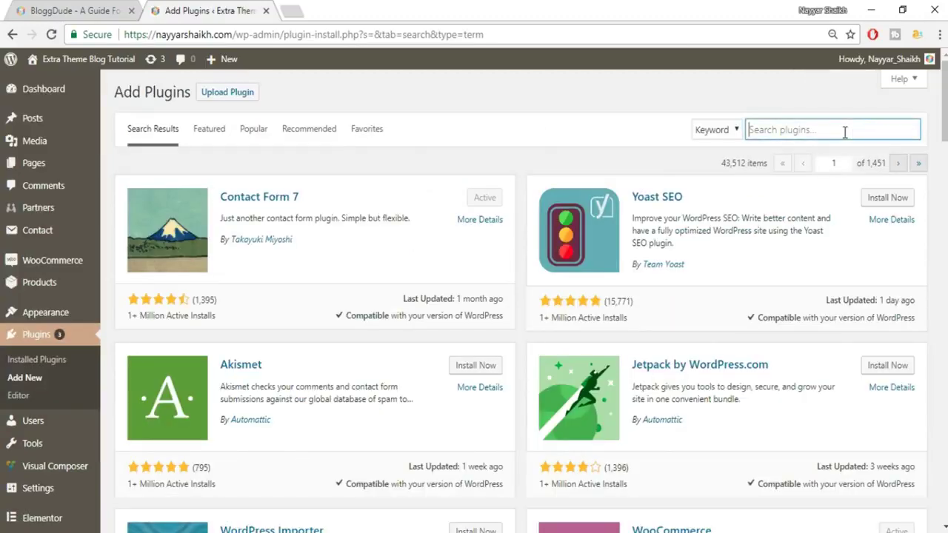
pyautogui.write('ithemes')
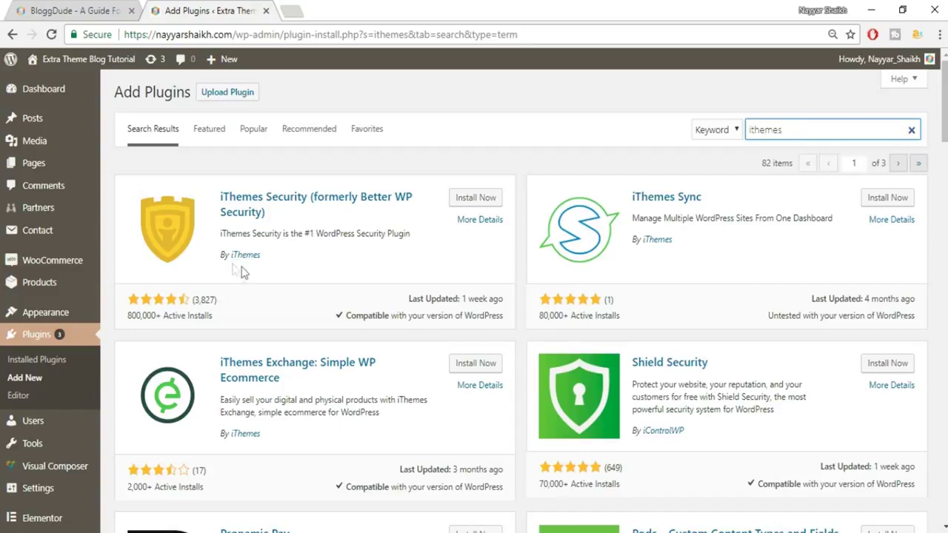
pyautogui.click(463, 199)
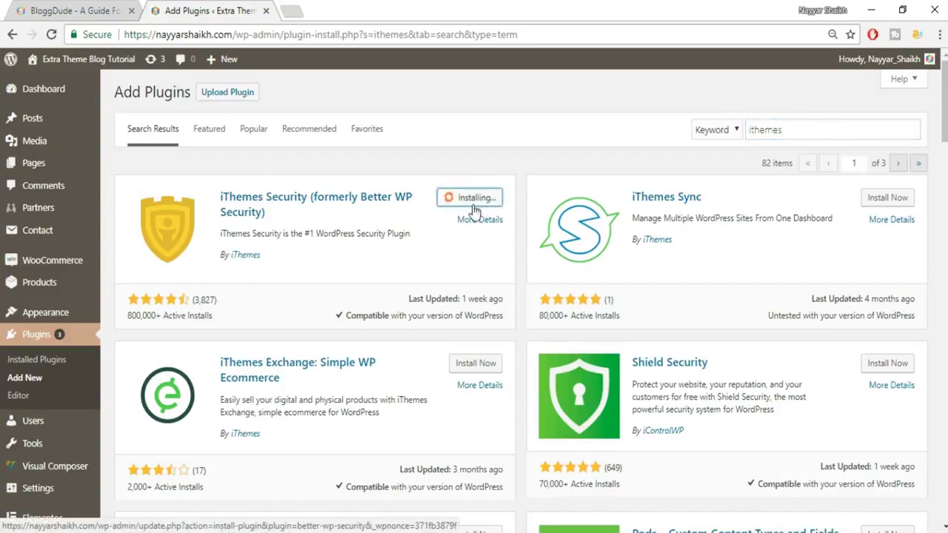
pyautogui.click(480, 200)
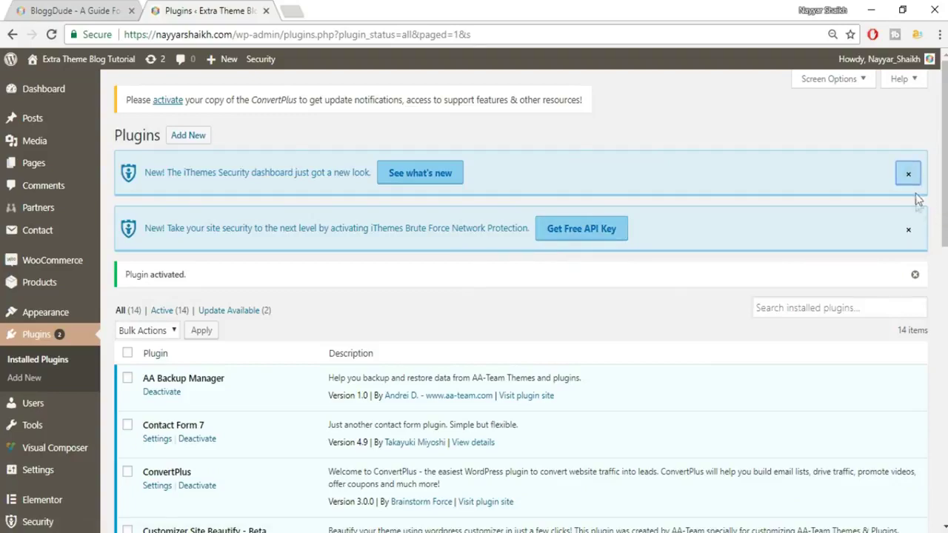
pyautogui.click(911, 231)
# - Dismiss the brute force notice and open the iThemes Security Settings page
pyautogui.click(912, 178)
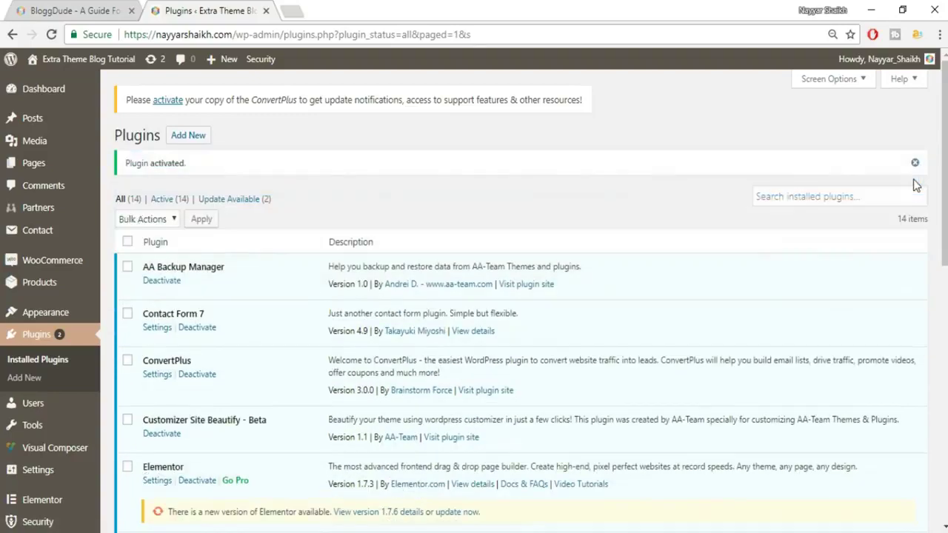
pyautogui.scroll(-4, 84, 341)
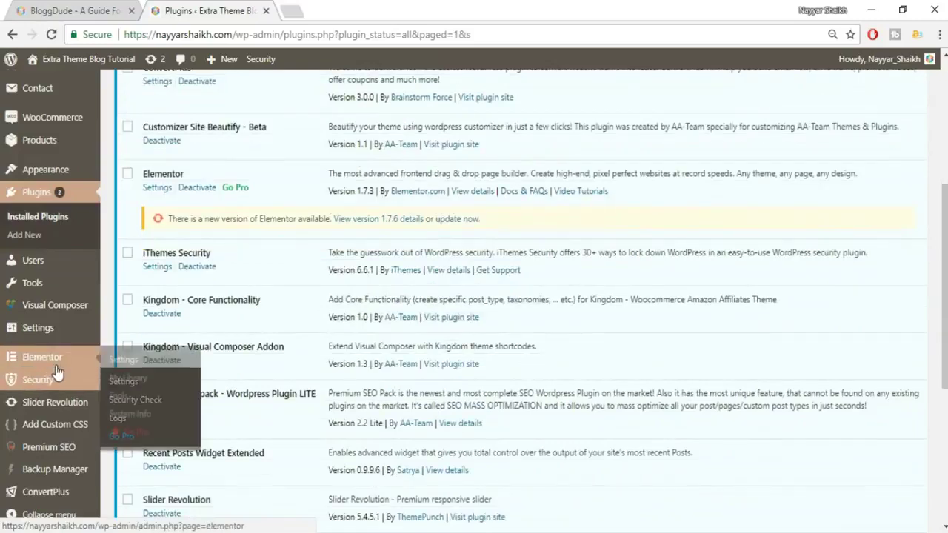
pyautogui.click(38, 383)
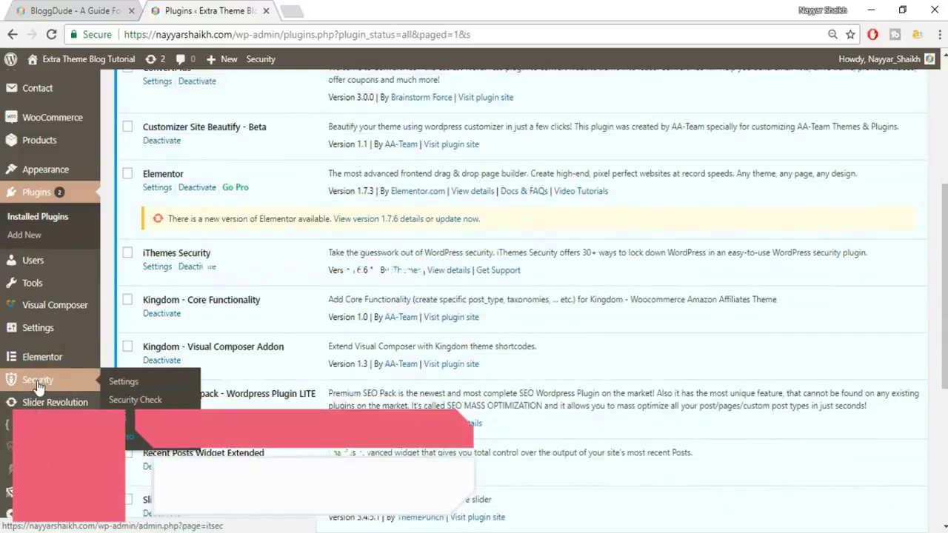
pyautogui.click(43, 383)
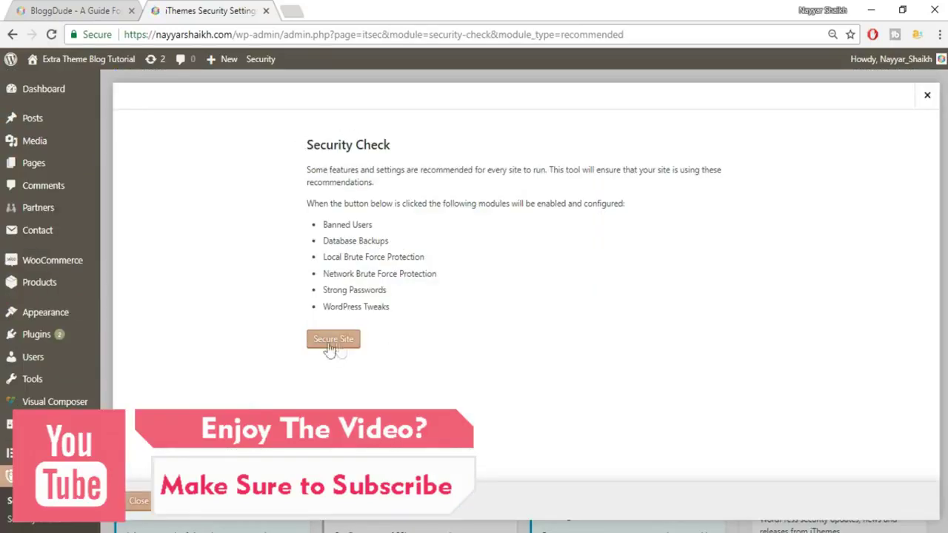
# - Run Secure Site to enable recommended modules, including Network Brute Force Protection, then close the results
pyautogui.click(332, 345)
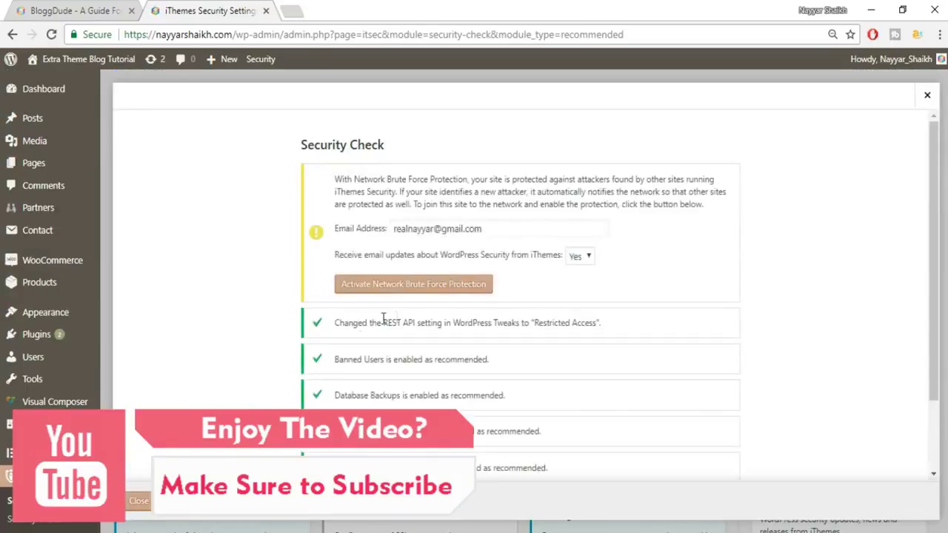
pyautogui.scroll(-1, 439, 252)
pyautogui.scroll(1, 439, 251)
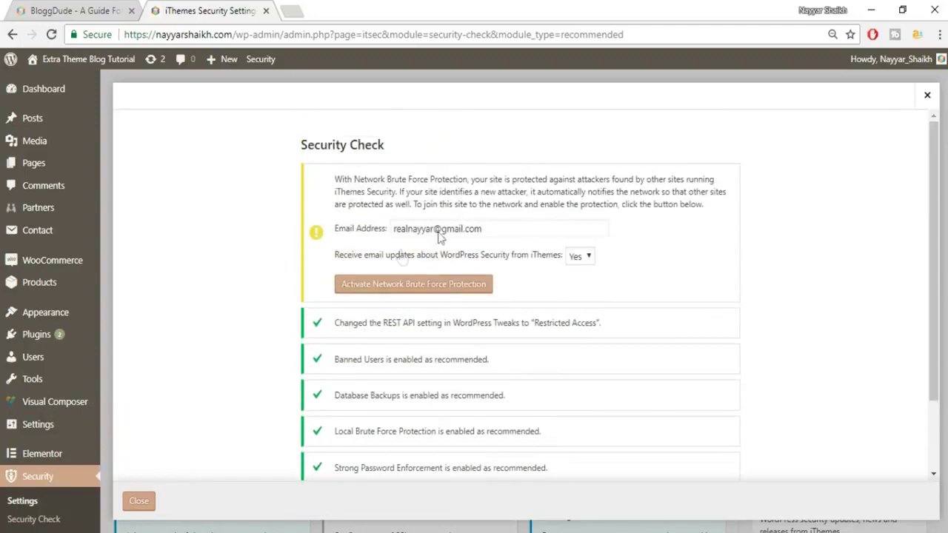
pyautogui.moveTo(489, 229); pyautogui.dragTo(380, 236)
pyautogui.click(416, 293)
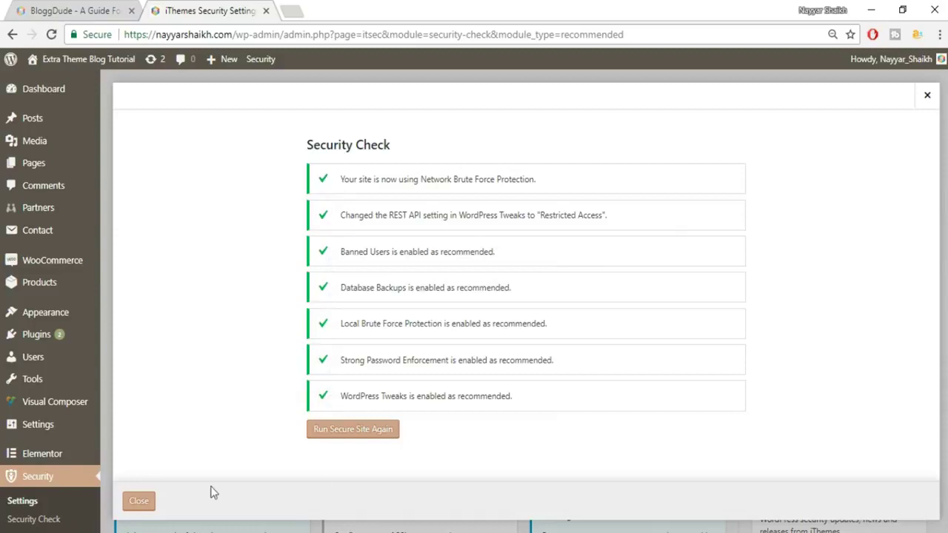
pyautogui.click(135, 502)
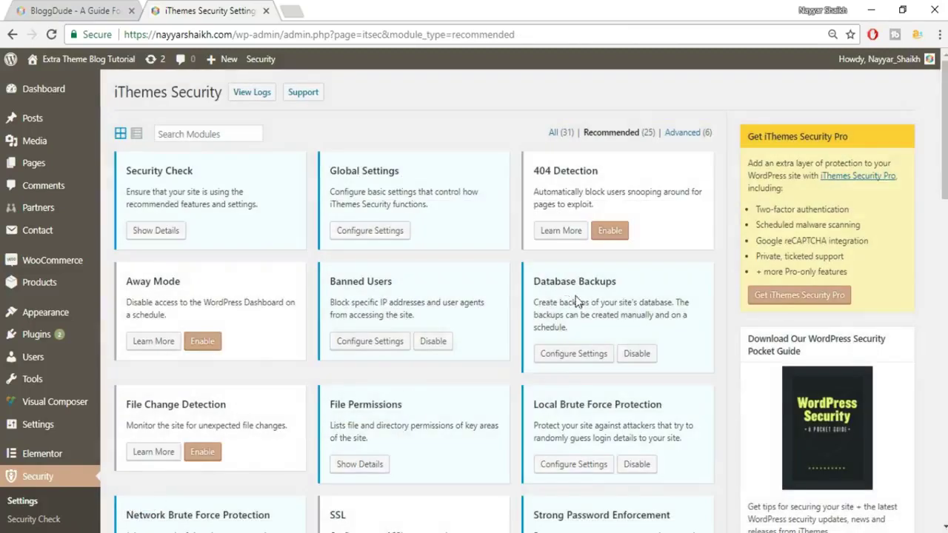
# - Open Configure Settings for the Global Settings module on the iThemes Security modules page
pyautogui.moveTo(124, 172); pyautogui.dragTo(199, 171)
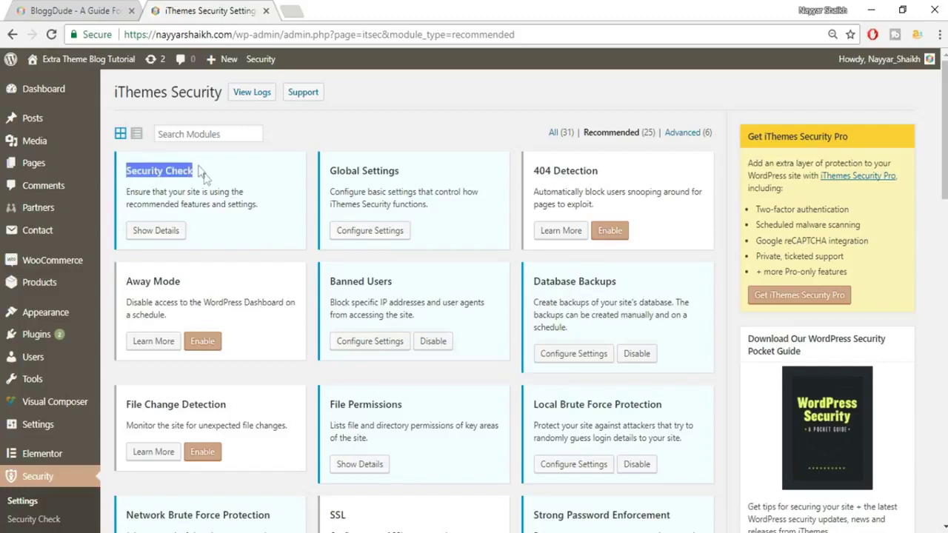
pyautogui.moveTo(402, 171); pyautogui.dragTo(328, 171)
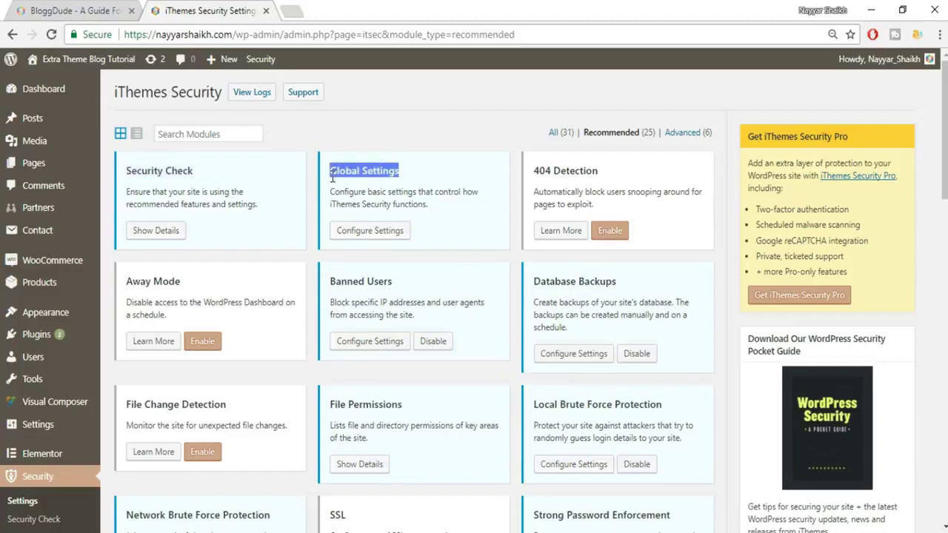
pyautogui.click(381, 234)
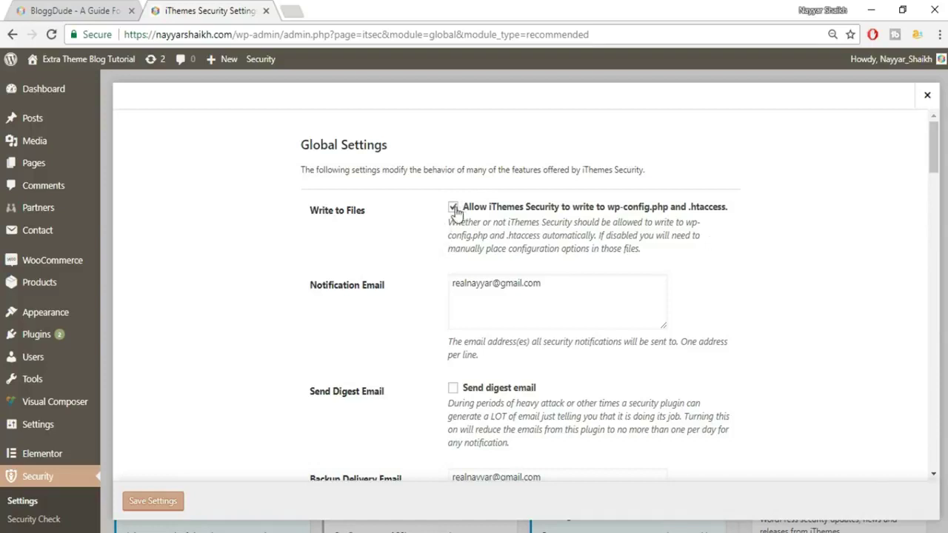
# - Add a new line after the Notification Email address and tick Send digest email
pyautogui.click(469, 301)
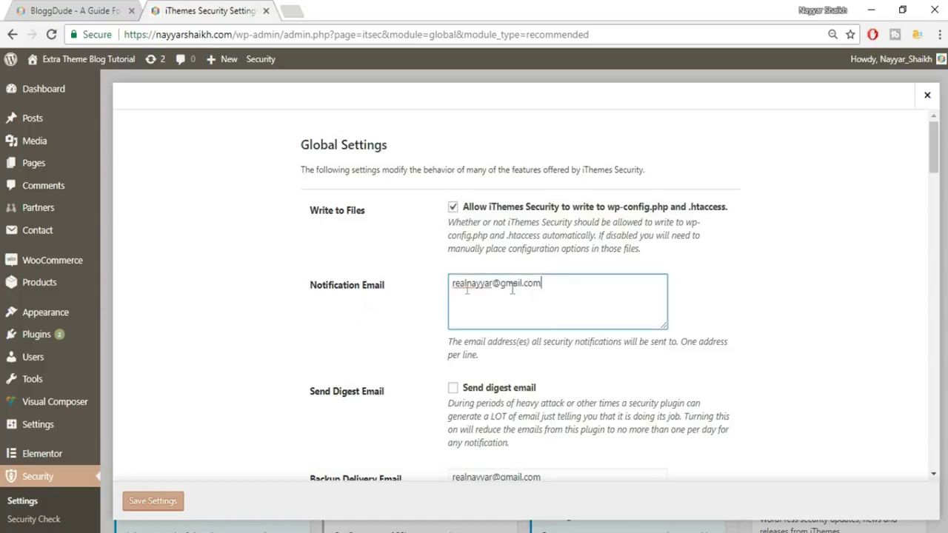
pyautogui.moveTo(553, 285); pyautogui.dragTo(447, 285)
pyautogui.click(547, 291)
pyautogui.press('Return')
pyautogui.scroll(-2, 745, 368)
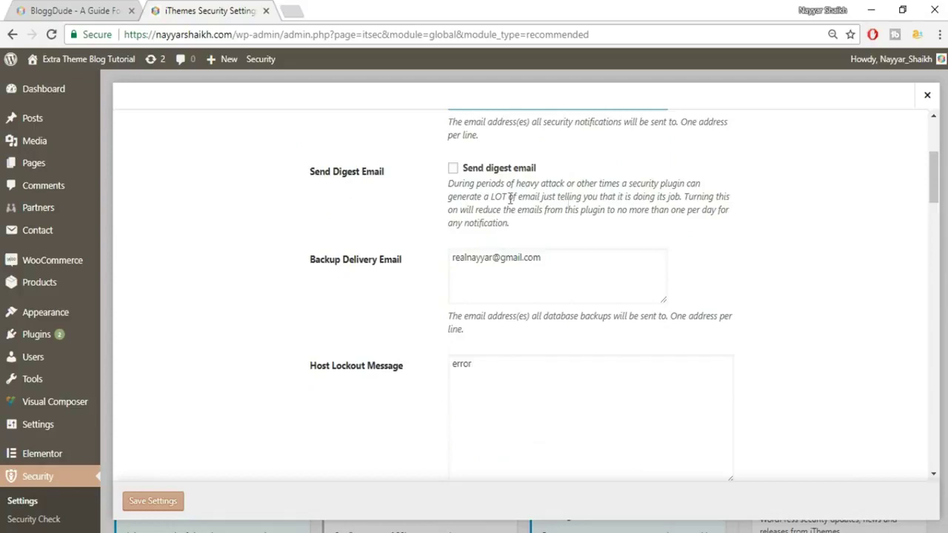
pyautogui.click(452, 171)
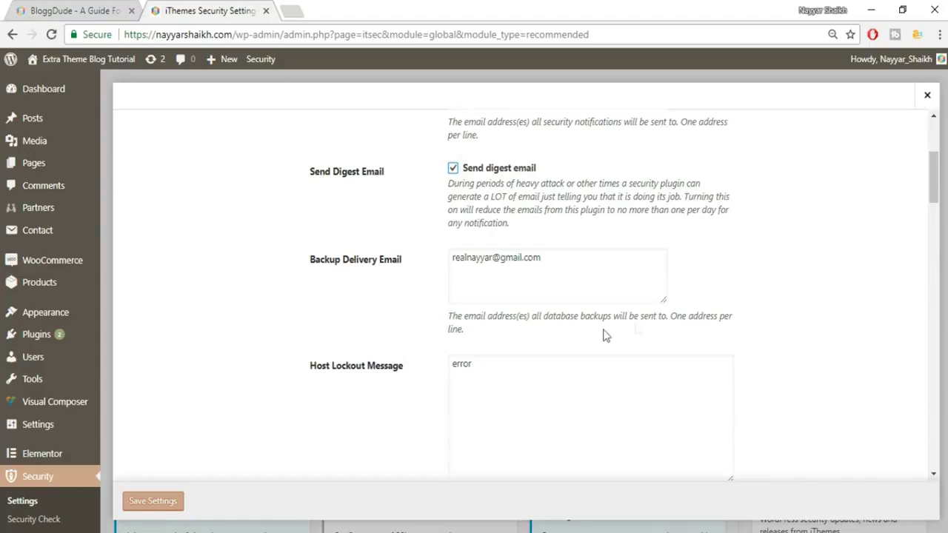
pyautogui.scroll(-1, 768, 307)
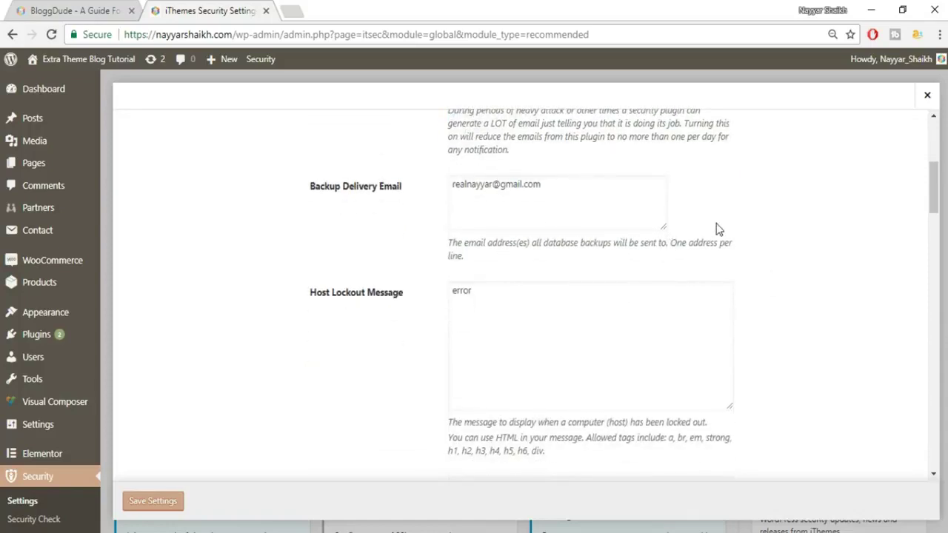
pyautogui.scroll(-1, 807, 355)
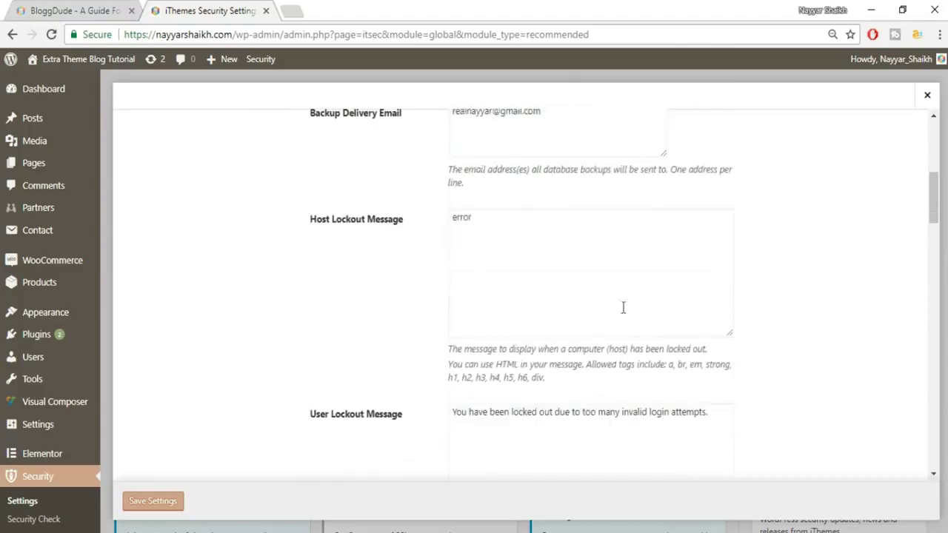
pyautogui.scroll(-2, 588, 301)
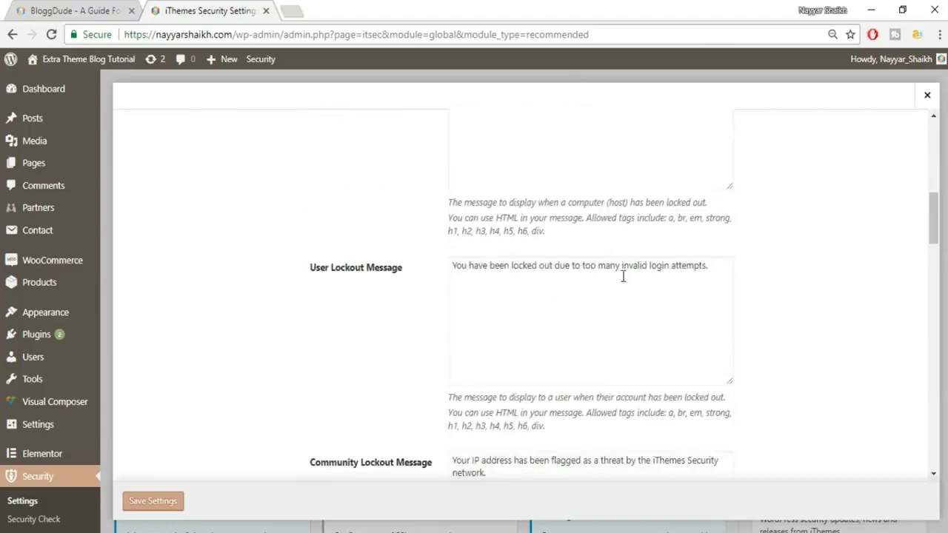
pyautogui.scroll(-1, 739, 261)
pyautogui.scroll(-2, 739, 261)
pyautogui.scroll(4, 606, 293)
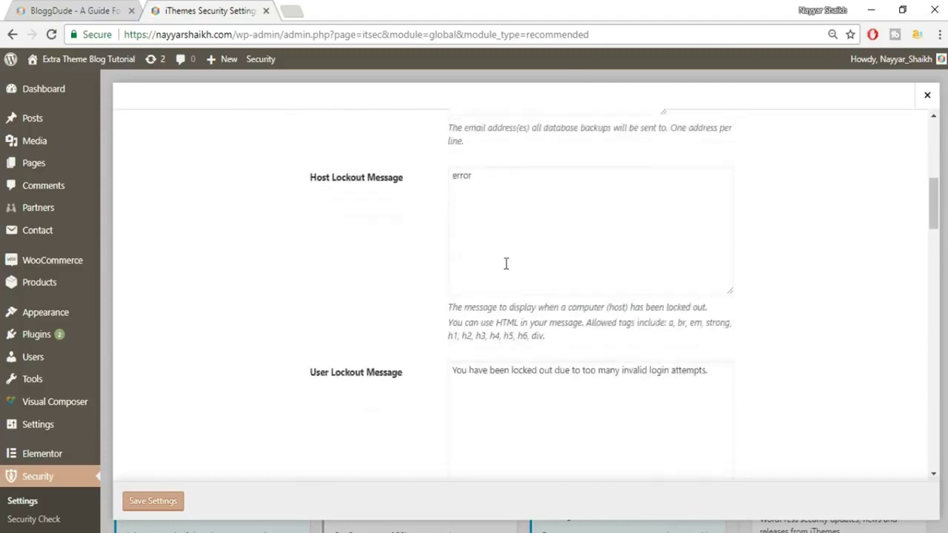
pyautogui.scroll(-7, 604, 305)
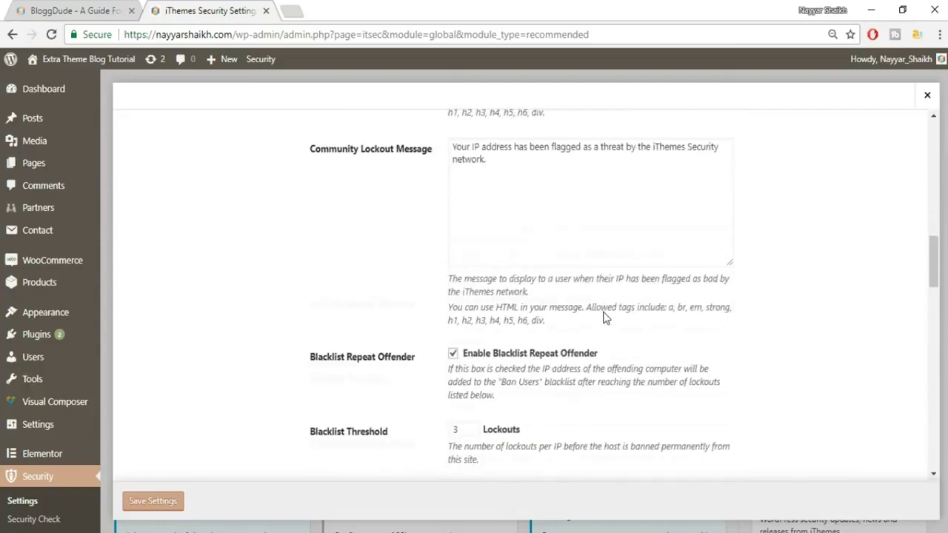
pyautogui.scroll(4, 605, 312)
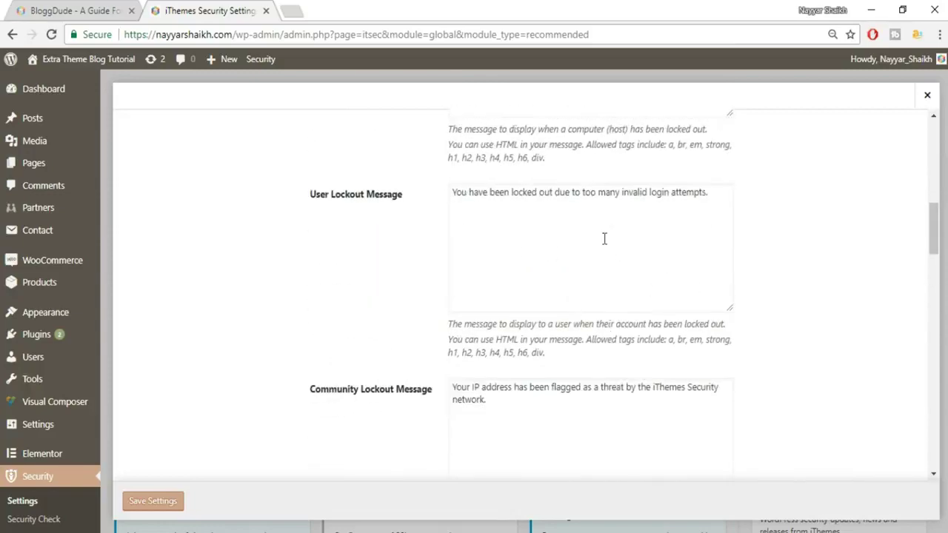
pyautogui.scroll(-4, 629, 245)
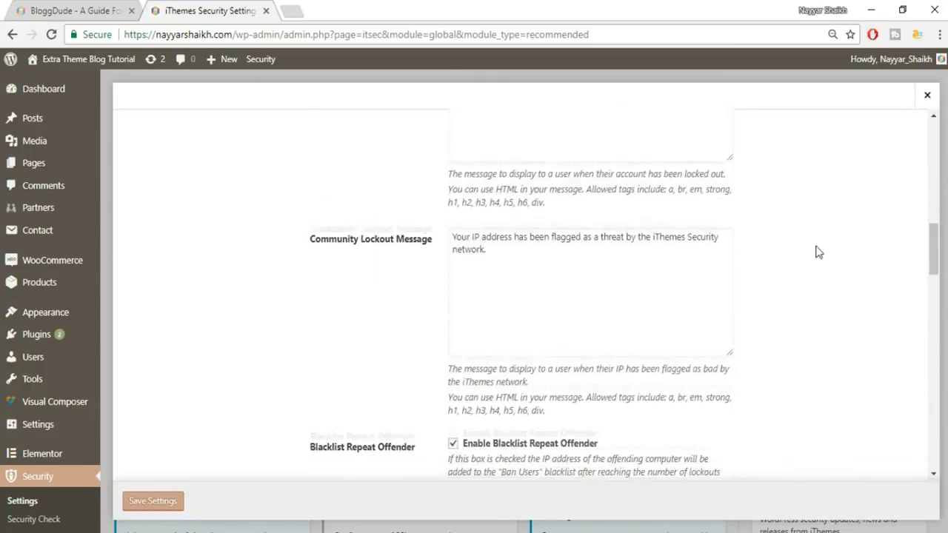
pyautogui.scroll(-3, 711, 258)
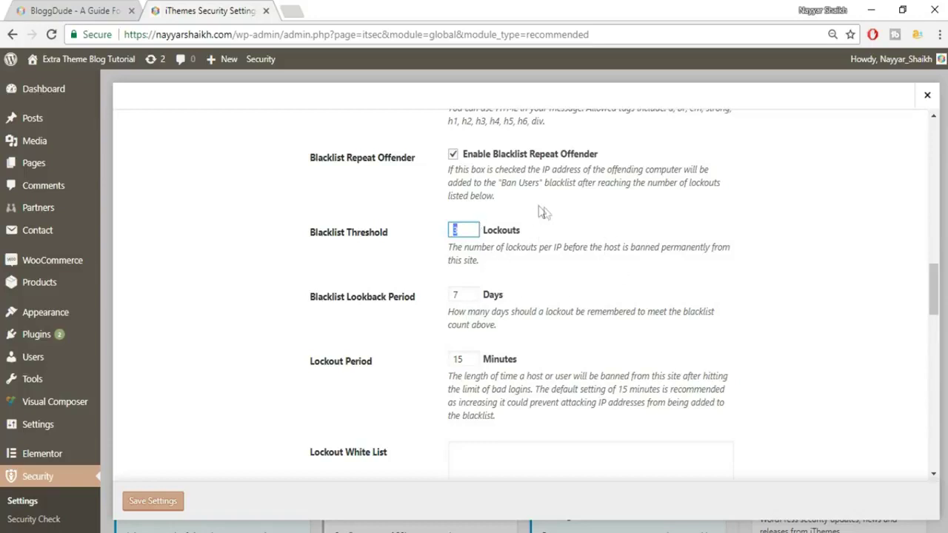
pyautogui.scroll(-1, 580, 266)
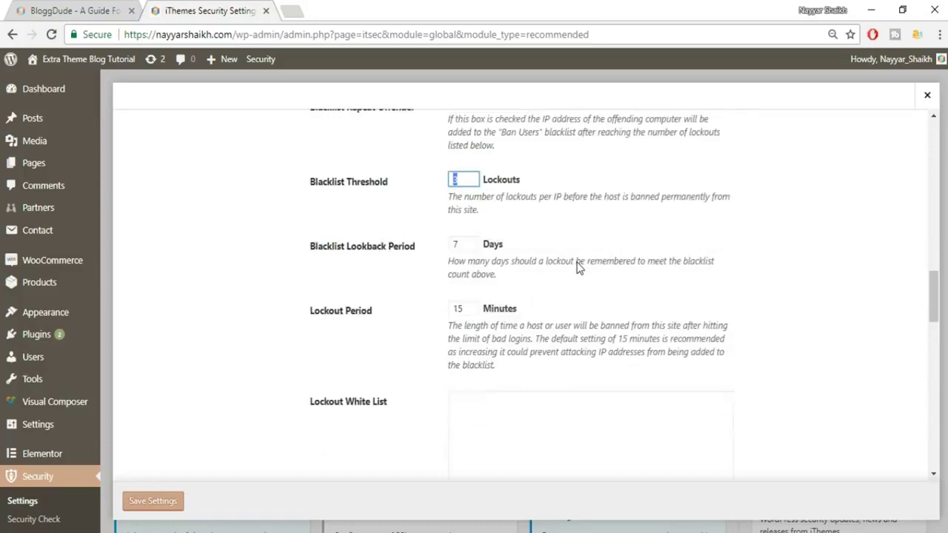
pyautogui.moveTo(311, 236); pyautogui.dragTo(396, 236)
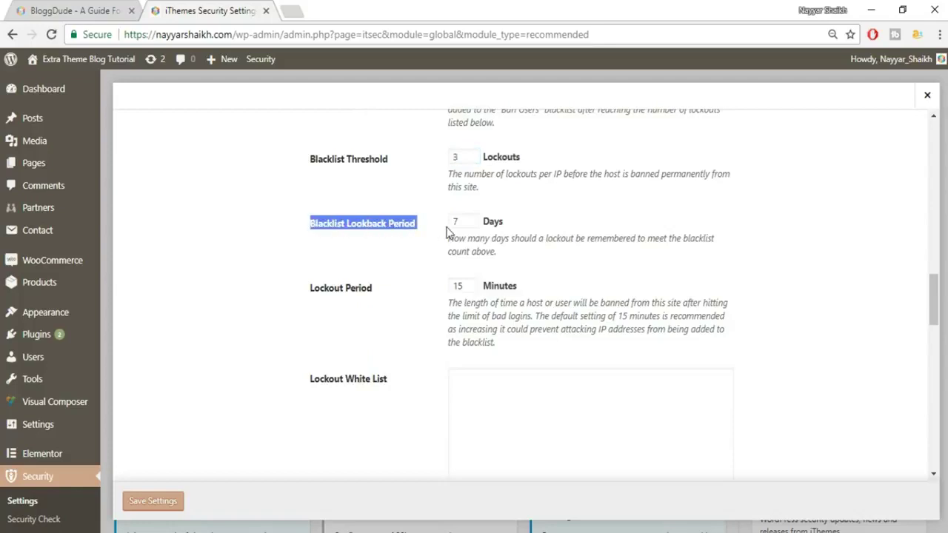
pyautogui.click(405, 241)
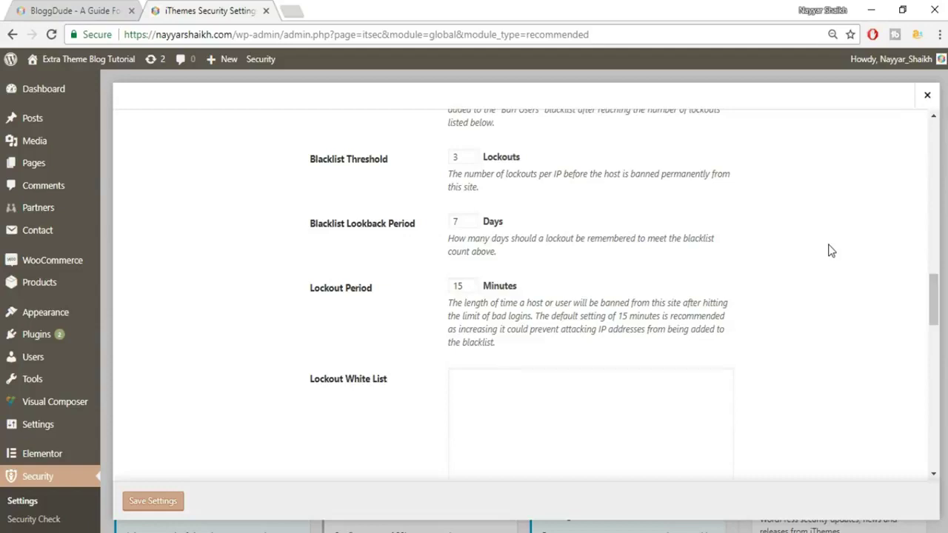
pyautogui.moveTo(474, 222); pyautogui.dragTo(450, 225)
pyautogui.doubleClick(454, 288)
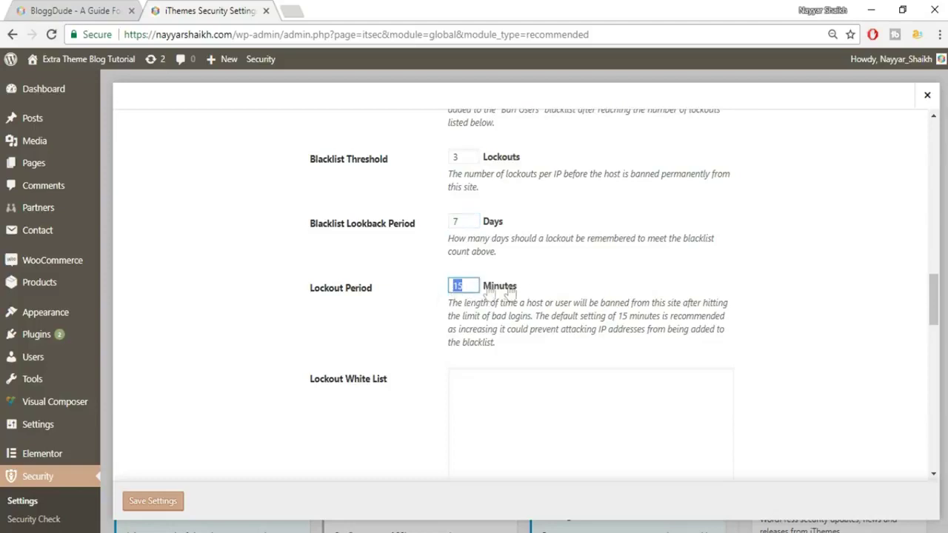
pyautogui.moveTo(448, 303); pyautogui.dragTo(536, 345)
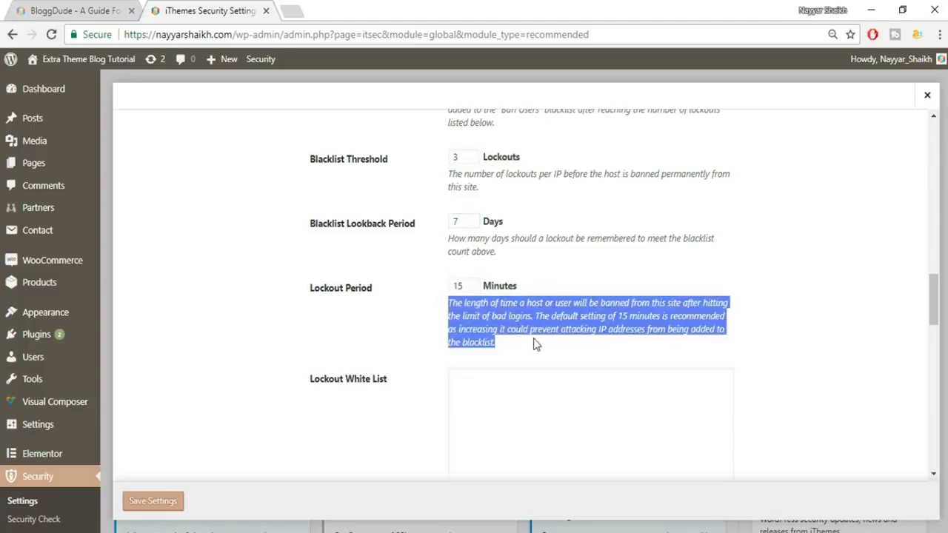
pyautogui.click(536, 344)
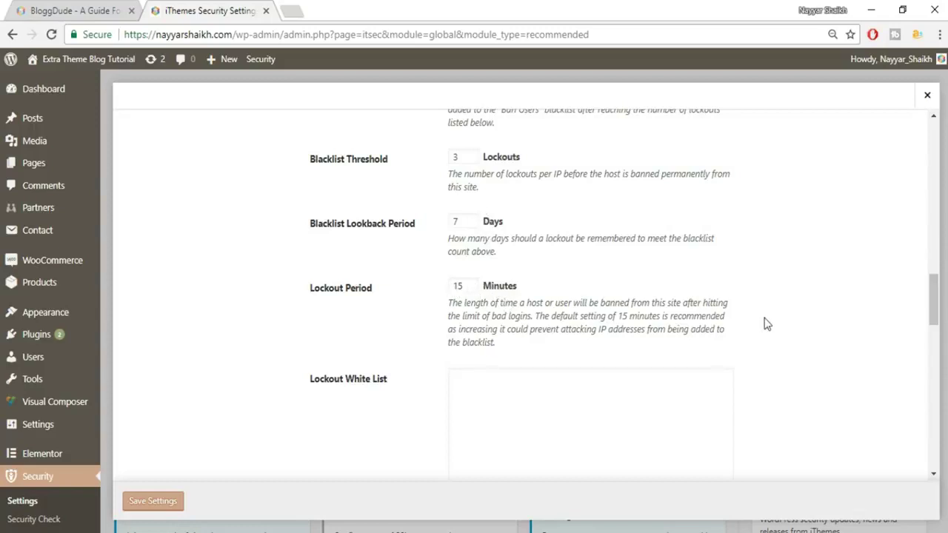
pyautogui.scroll(-2, 767, 323)
pyautogui.click(528, 291)
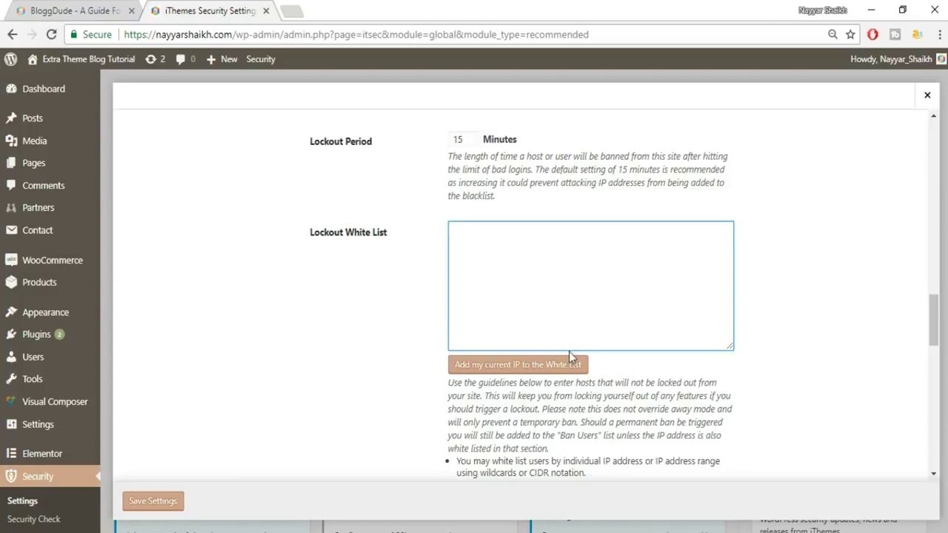
pyautogui.scroll(-1, 650, 358)
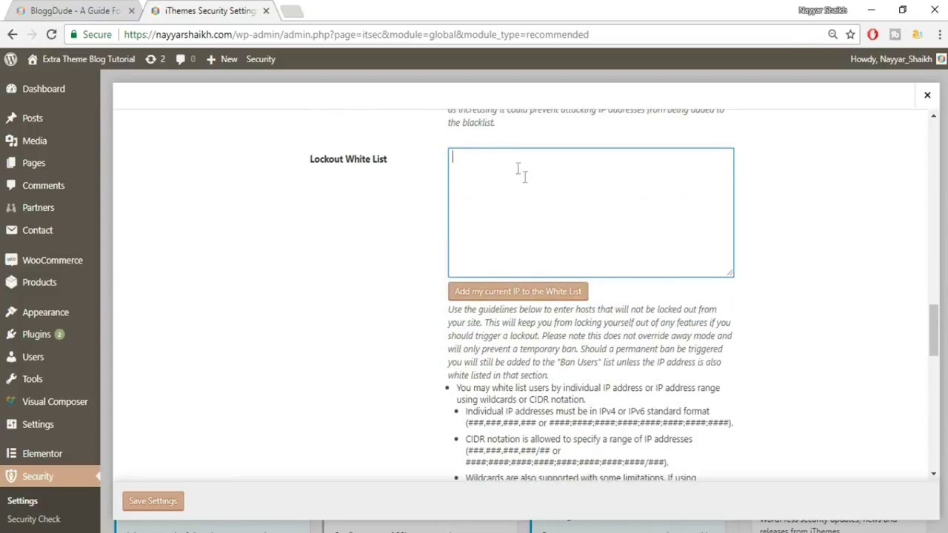
pyautogui.scroll(-2, 794, 245)
pyautogui.scroll(-7, 798, 251)
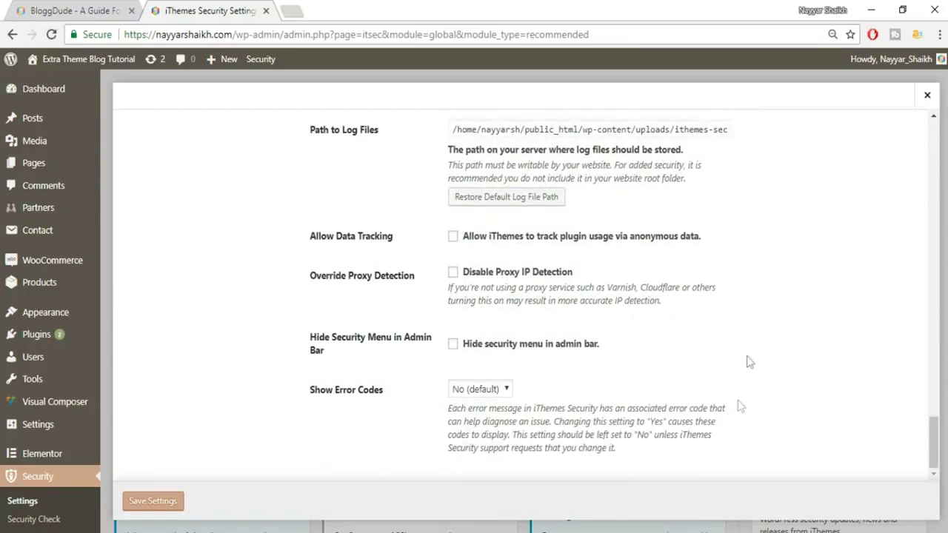
# - Save the Global Settings, enable the 404 Detection module and open its settings
pyautogui.click(167, 505)
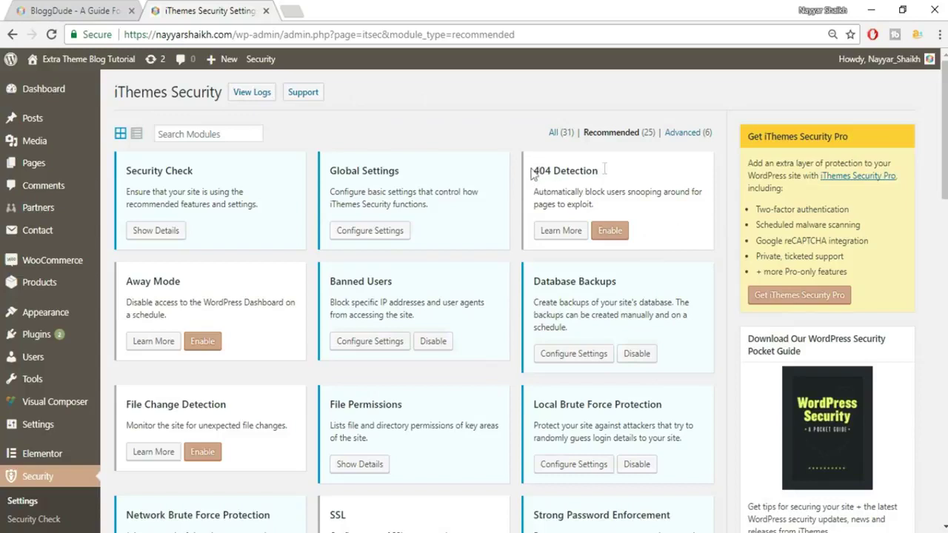
pyautogui.click(620, 231)
pyautogui.click(572, 231)
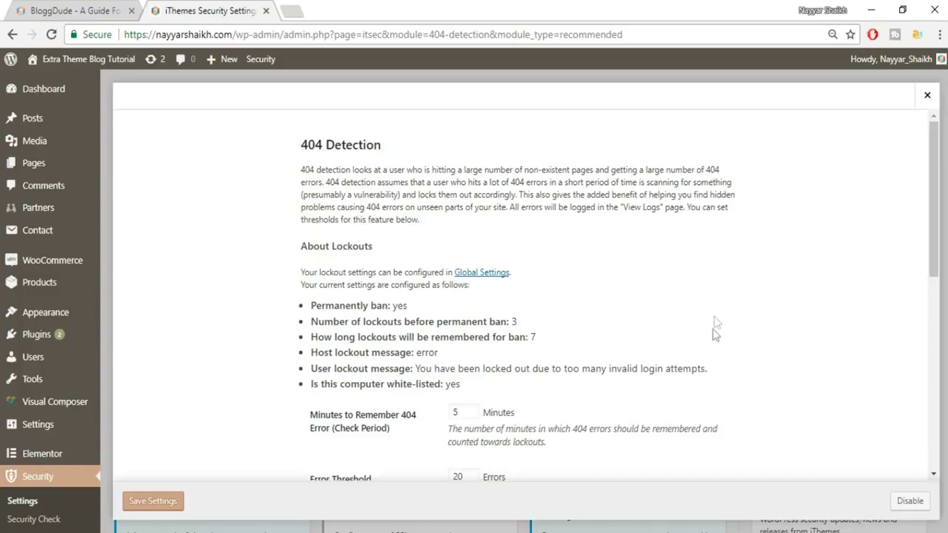
# - Change the 404 Detection Error Threshold from 20 to 5 and save the settings
pyautogui.scroll(-2, 714, 323)
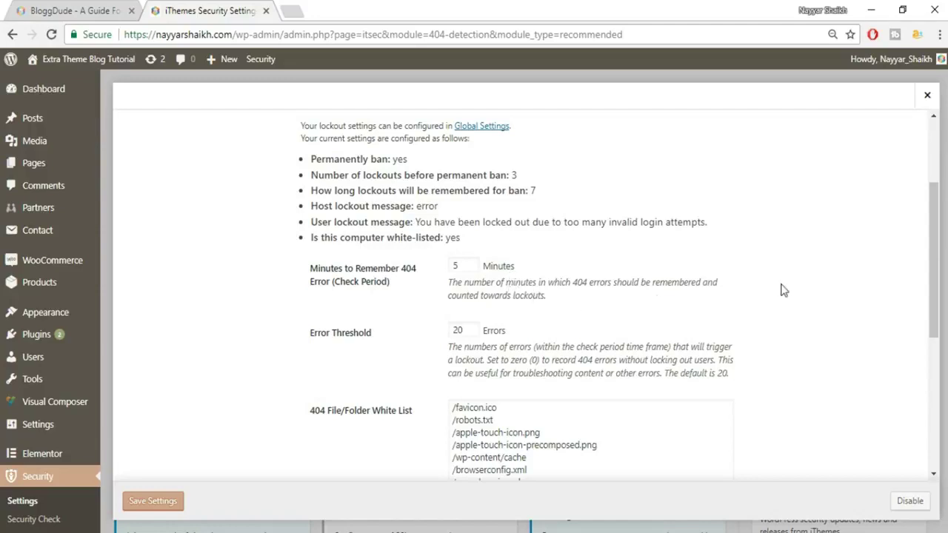
pyautogui.scroll(-1, 788, 307)
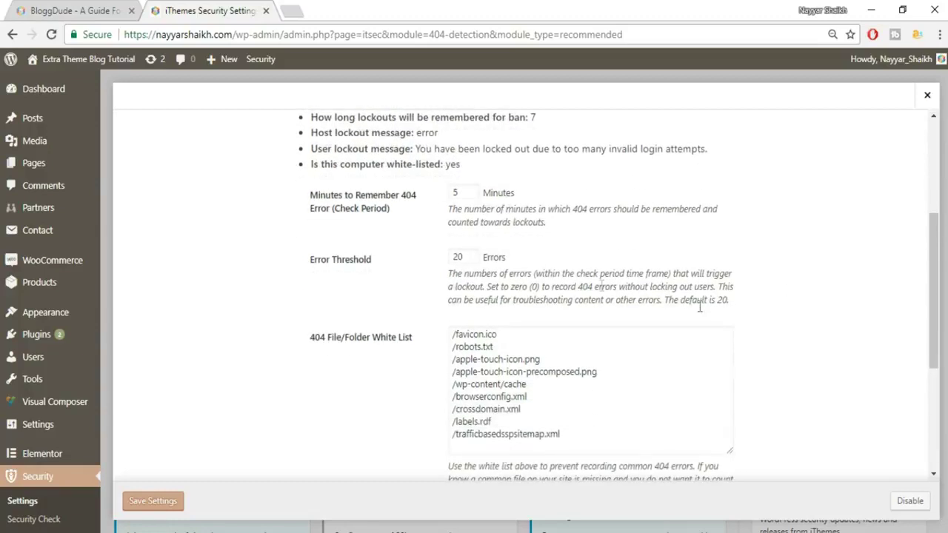
pyautogui.click(455, 196)
pyautogui.doubleClick(450, 263)
pyautogui.moveTo(304, 264); pyautogui.dragTo(472, 259)
pyautogui.click(443, 263)
pyautogui.write('5')
pyautogui.click(461, 192)
pyautogui.press('Tab')
pyautogui.click(518, 268)
pyautogui.scroll(-5, 601, 274)
pyautogui.click(136, 506)
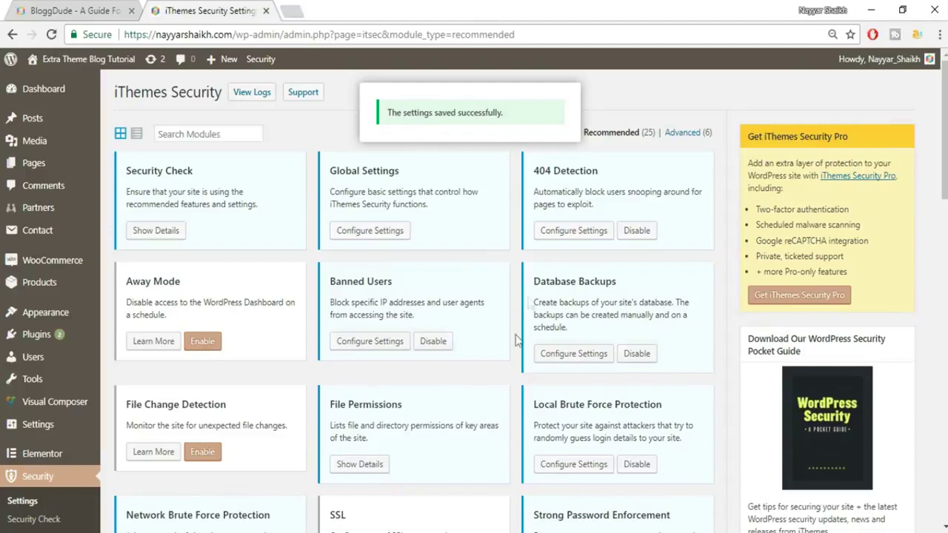
# - Review the Away Mode settings, then disable Away Mode to return to the module grid
pyautogui.click(207, 345)
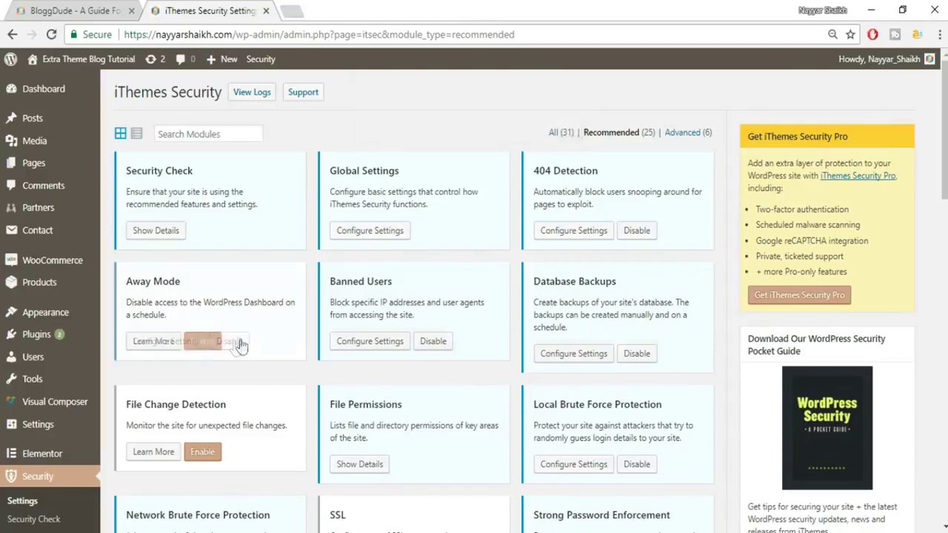
pyautogui.click(164, 342)
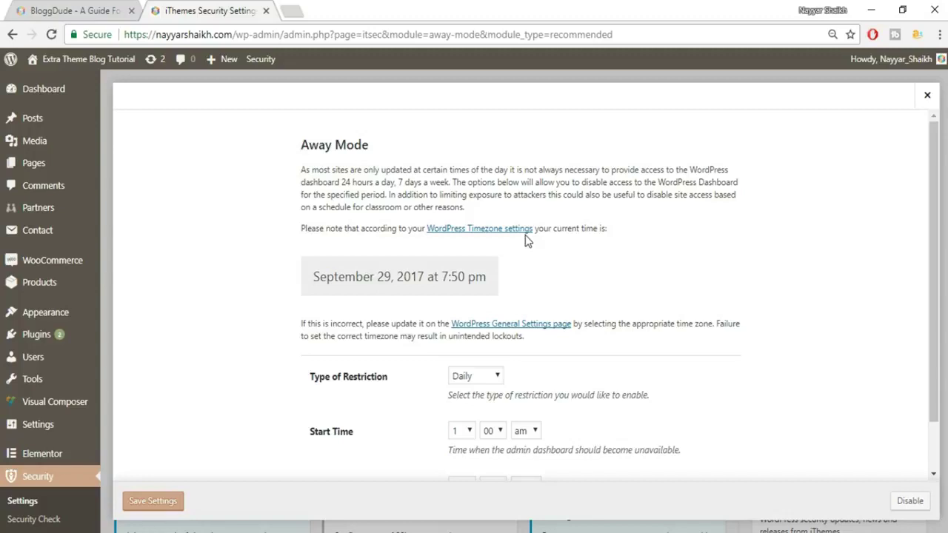
pyautogui.scroll(-1, 563, 385)
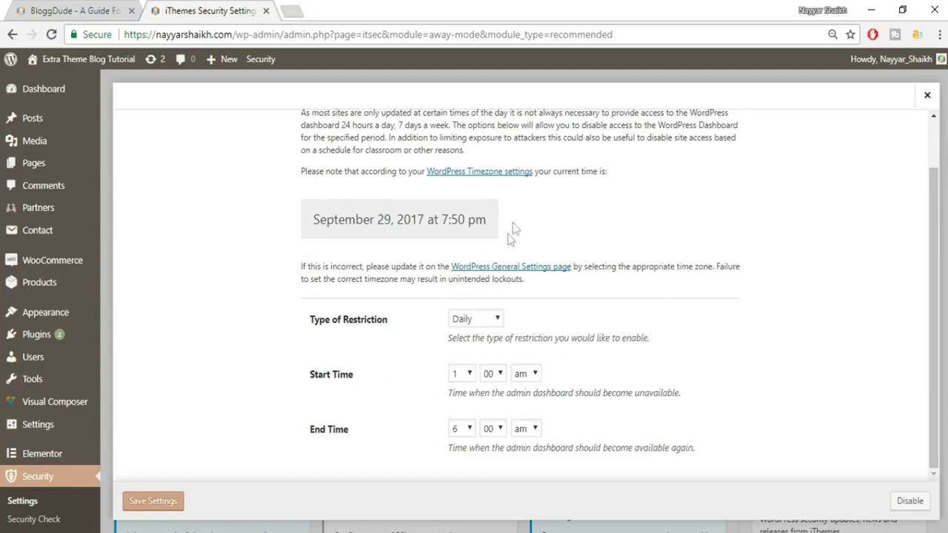
pyautogui.scroll(1, 580, 311)
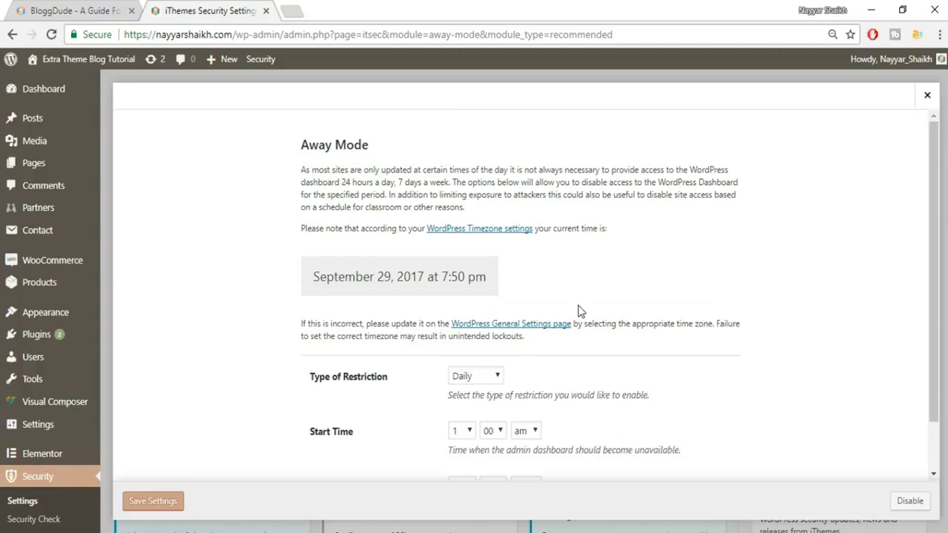
pyautogui.scroll(-1, 586, 319)
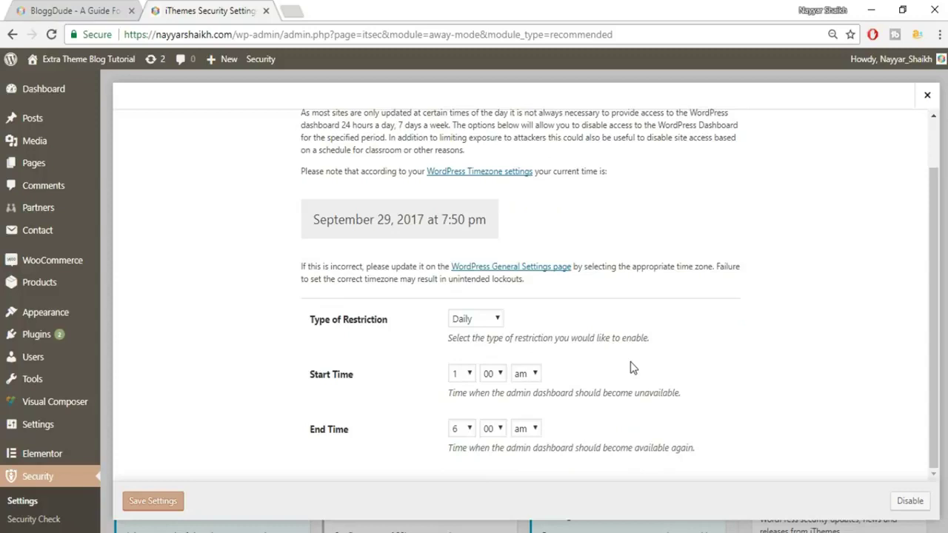
pyautogui.scroll(1, 626, 402)
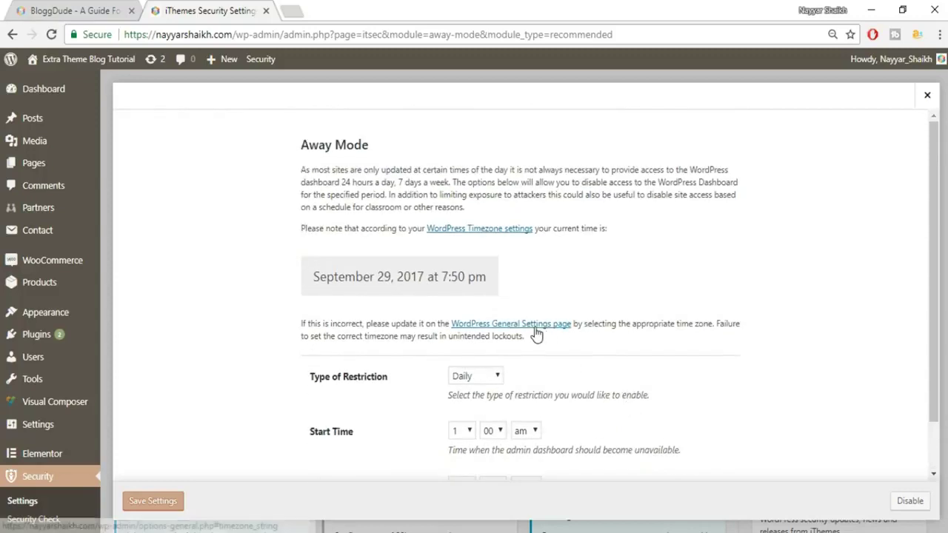
pyautogui.scroll(-1, 695, 377)
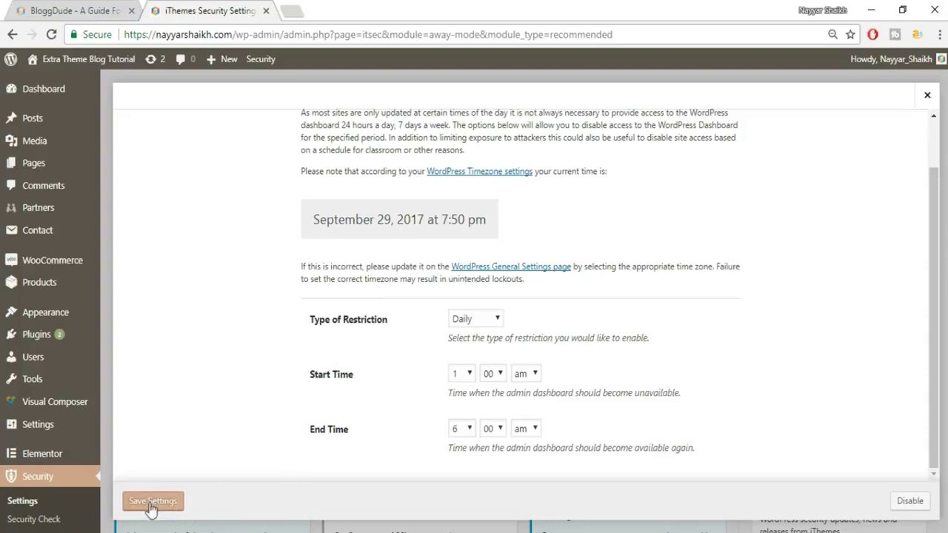
pyautogui.click(915, 501)
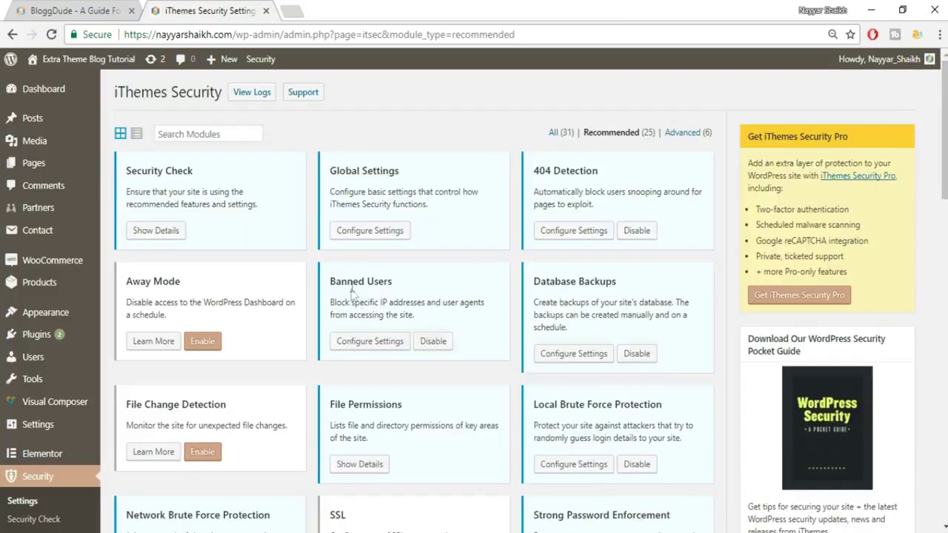
# - Enable HackRepair.com's blacklist feature in Banned Users and save the settings
pyautogui.click(373, 347)
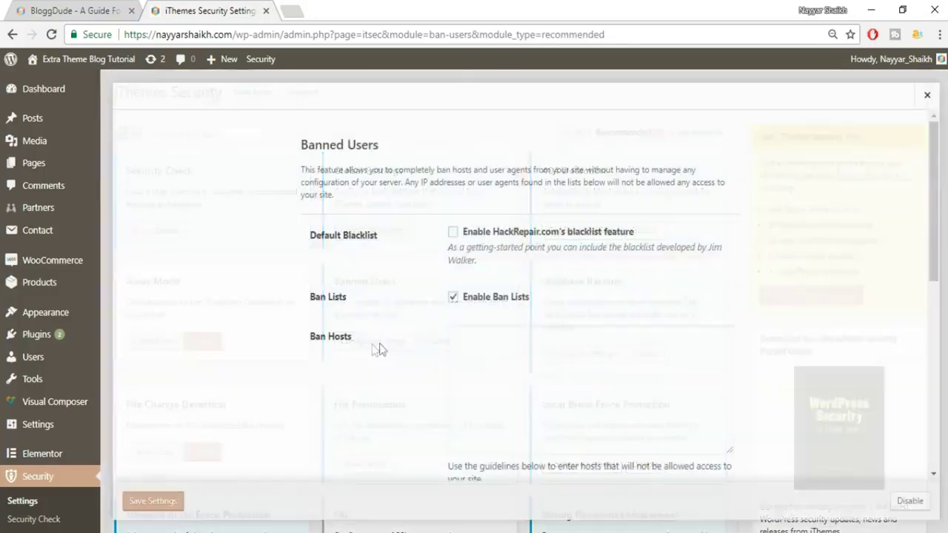
pyautogui.click(453, 236)
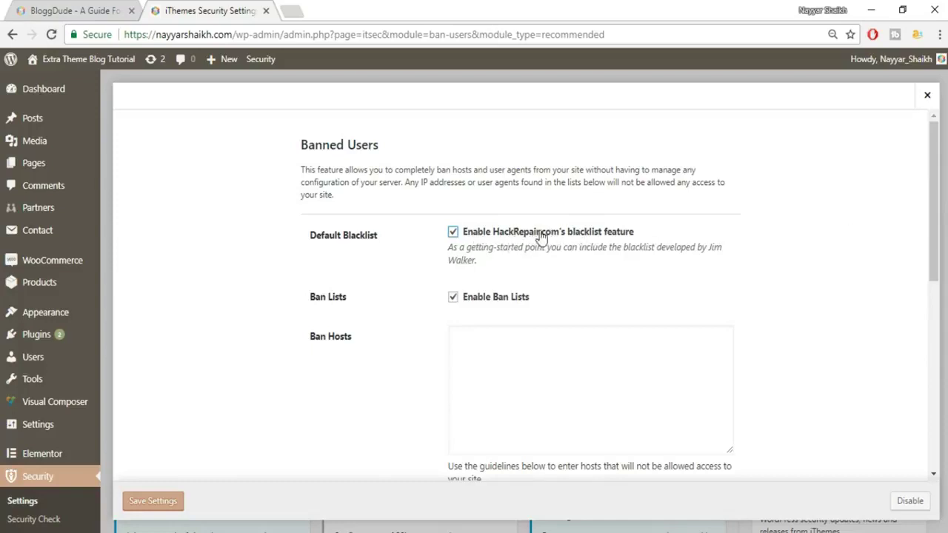
pyautogui.scroll(-3, 745, 252)
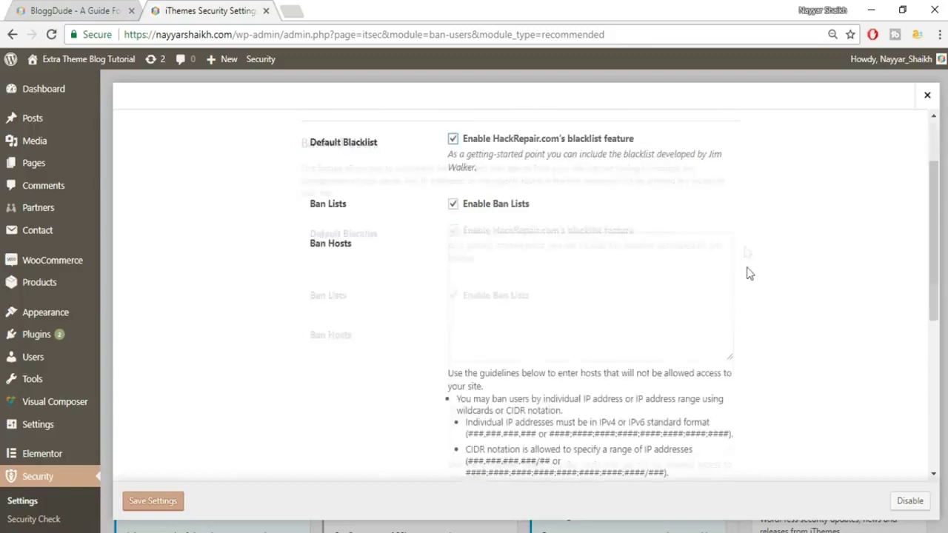
pyautogui.scroll(-3, 749, 278)
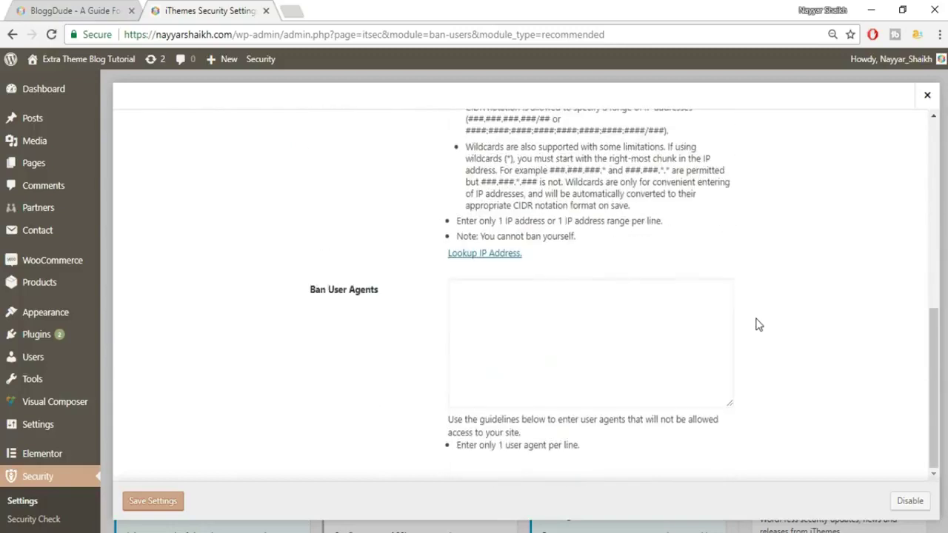
pyautogui.click(152, 502)
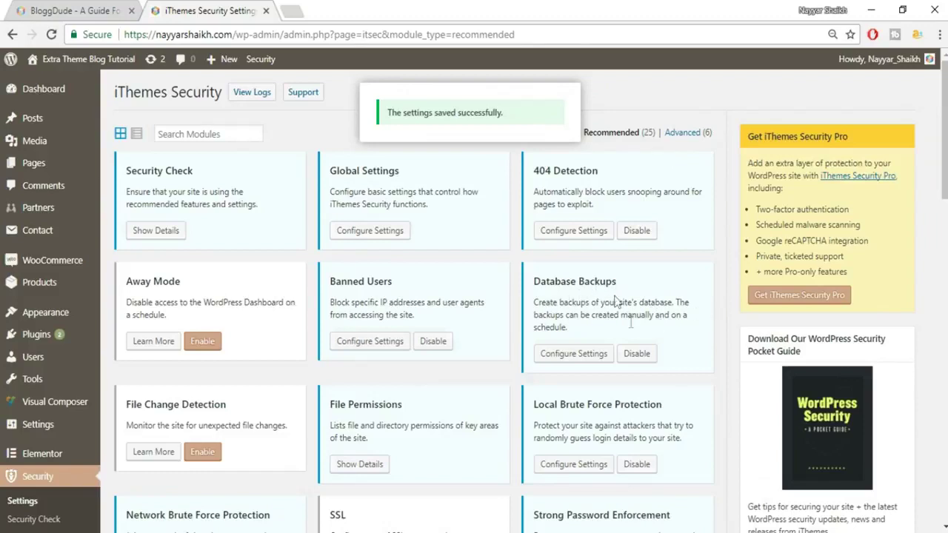
pyautogui.click(580, 354)
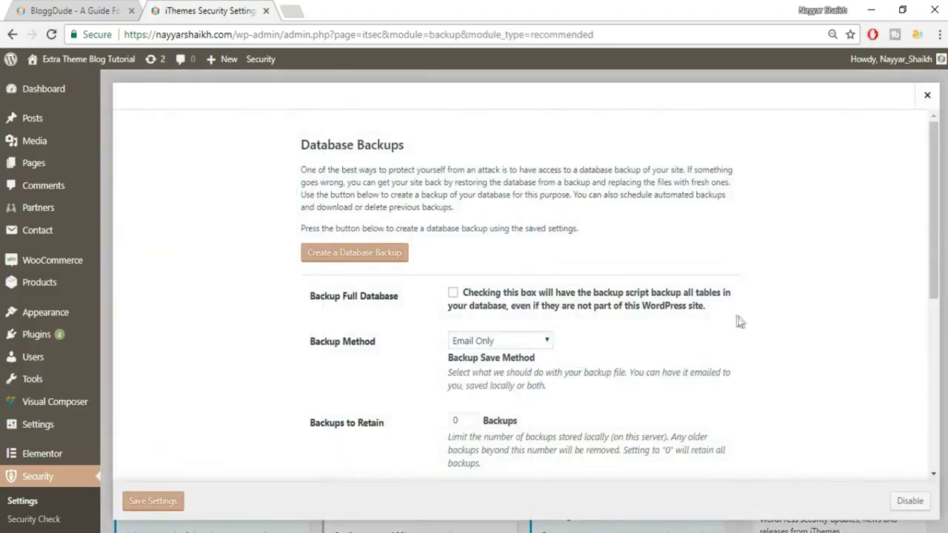
# - Keep Email Only as the Database Backups method
pyautogui.scroll(-2, 776, 316)
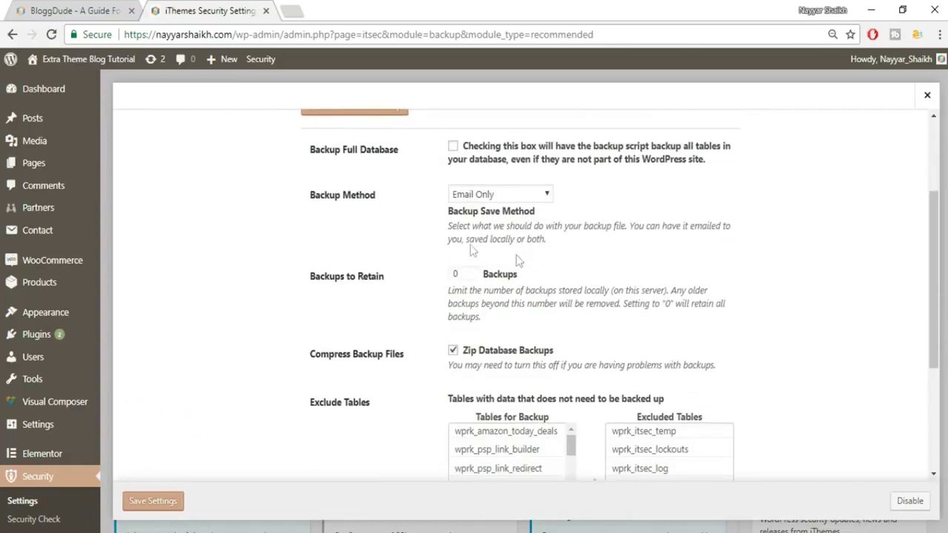
pyautogui.moveTo(310, 195); pyautogui.dragTo(385, 196)
pyautogui.click(377, 205)
pyautogui.click(496, 195)
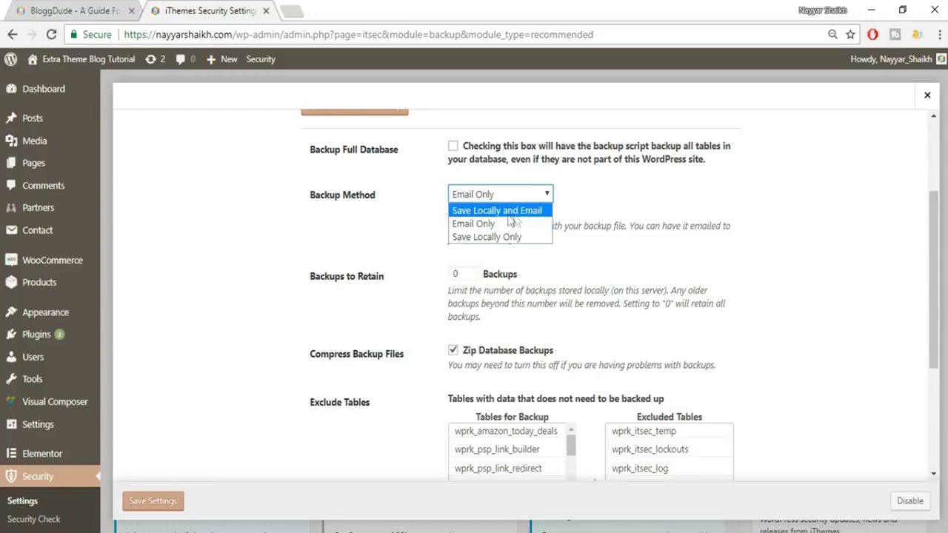
pyautogui.click(500, 225)
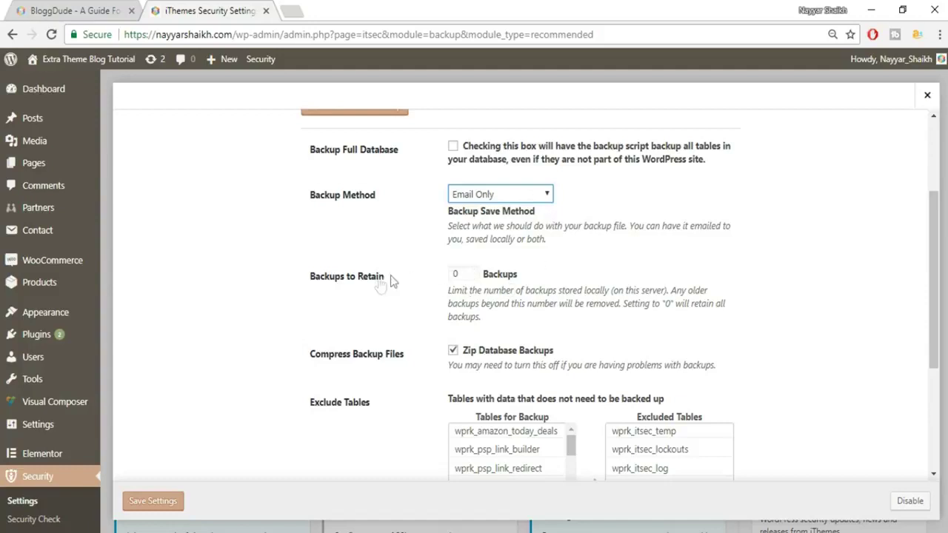
pyautogui.doubleClick(463, 274)
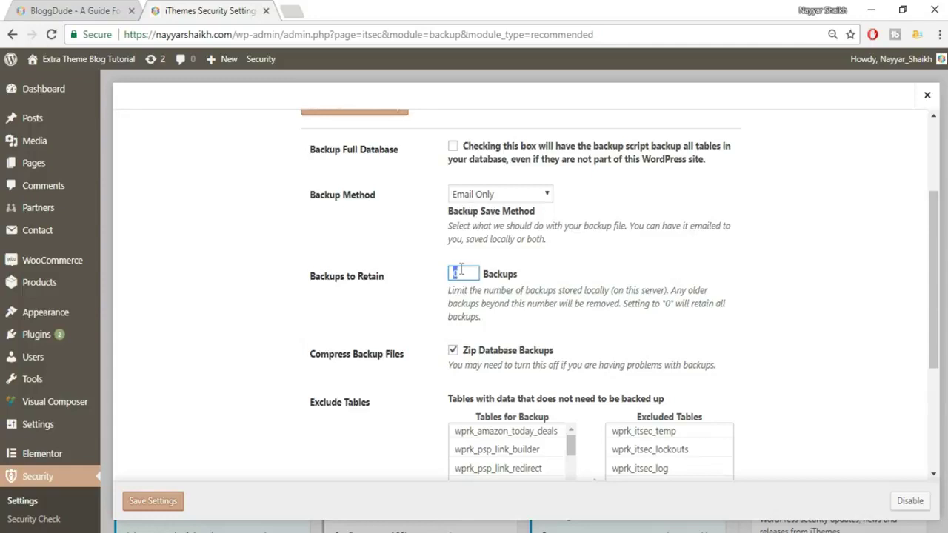
# - Enable scheduled database backups with a 7-day Backup Interval and save
pyautogui.scroll(-2, 763, 278)
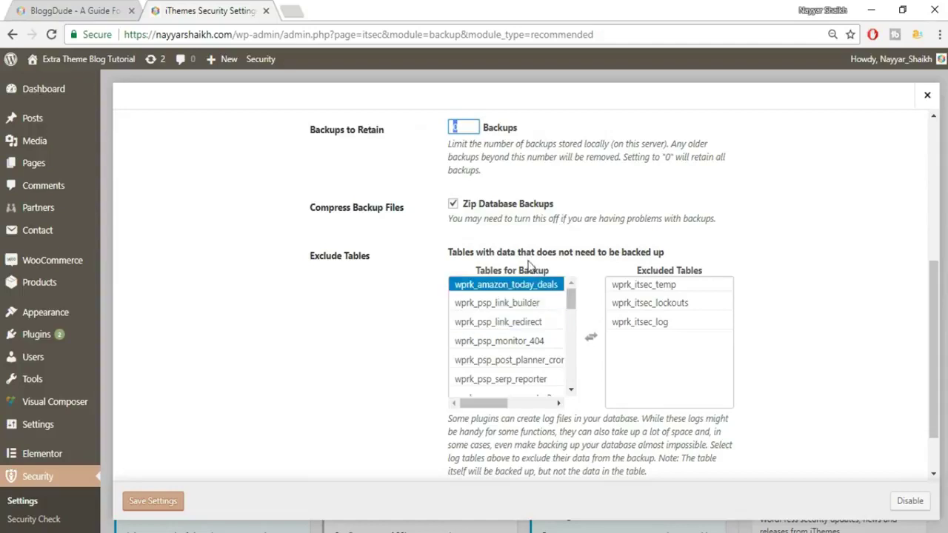
pyautogui.scroll(-1, 766, 319)
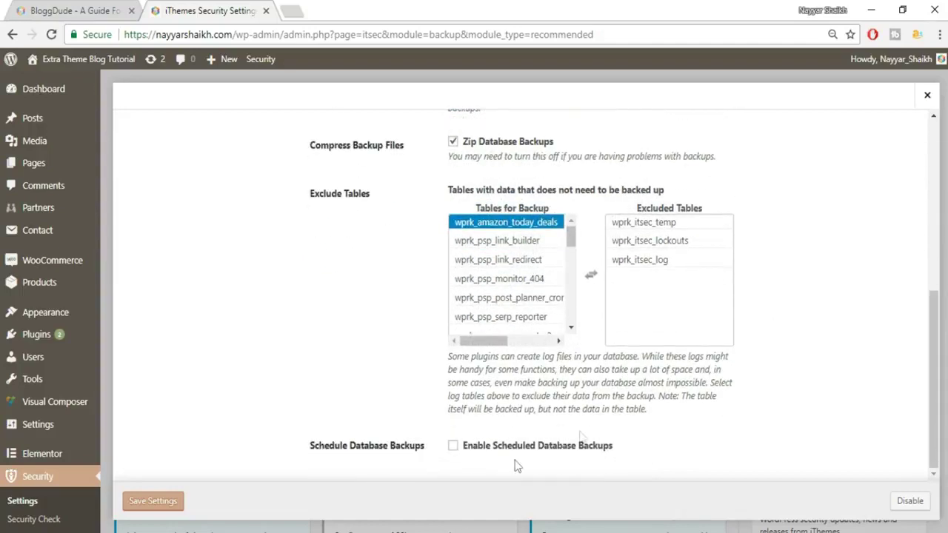
pyautogui.click(452, 446)
pyautogui.scroll(-1, 672, 403)
pyautogui.doubleClick(469, 435)
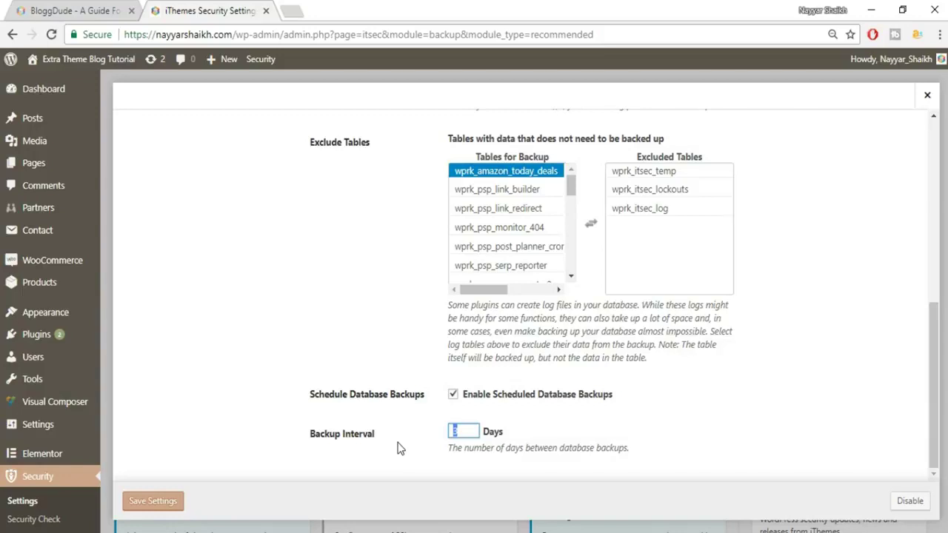
pyautogui.write('7')
pyautogui.moveTo(465, 431); pyautogui.dragTo(430, 440)
pyautogui.click(452, 439)
pyautogui.click(169, 508)
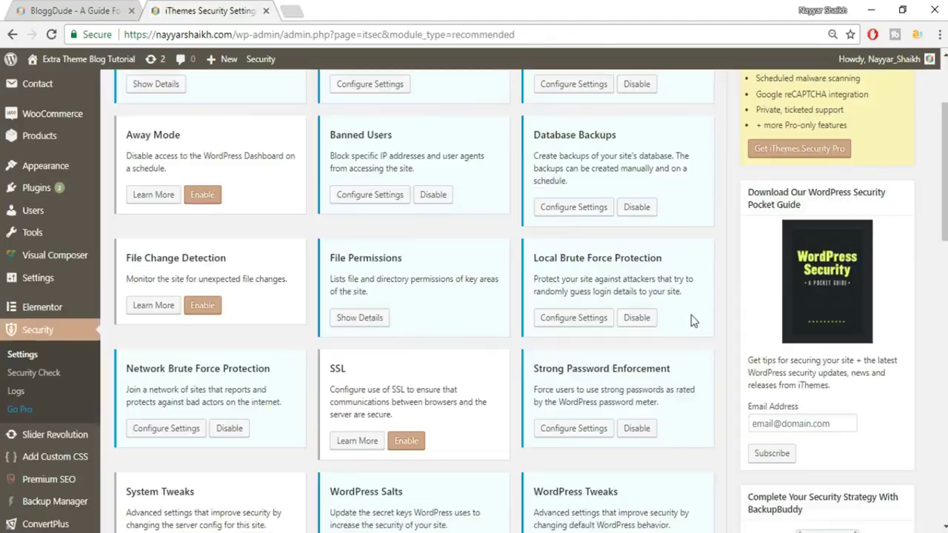
pyautogui.scroll(-2, 691, 315)
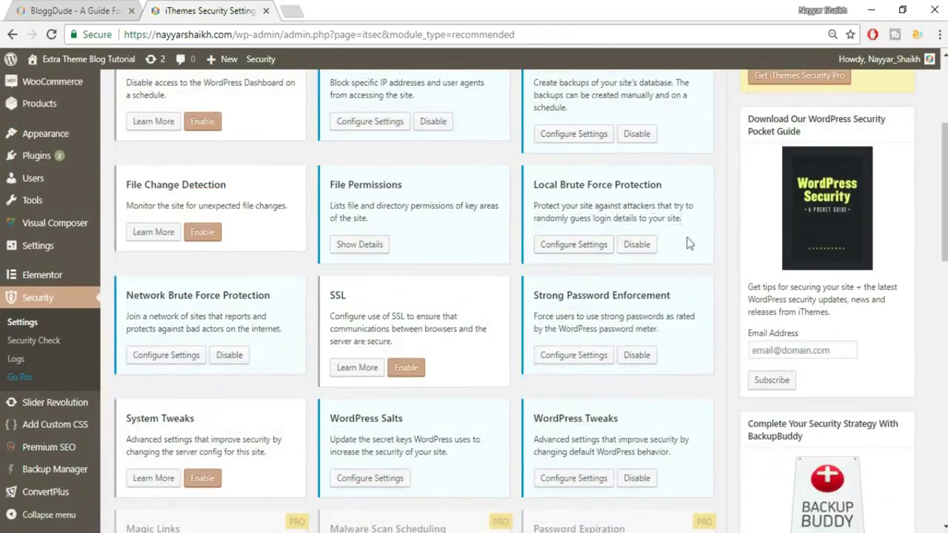
pyautogui.click(574, 252)
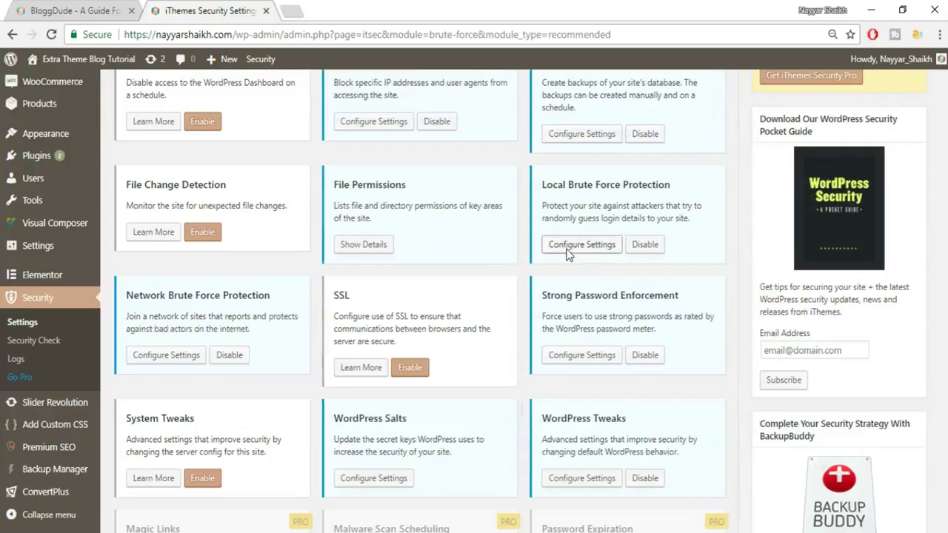
# - Scroll Local Brute Force Protection settings to the login limits: 5 per host, 10 per user
pyautogui.scroll(-3, 660, 297)
pyautogui.scroll(-1, 659, 308)
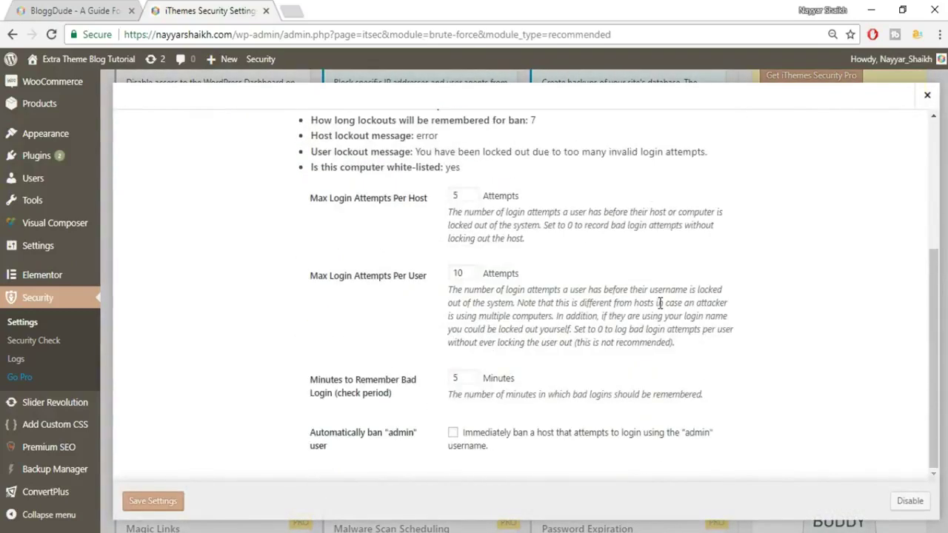
pyautogui.scroll(3, 659, 309)
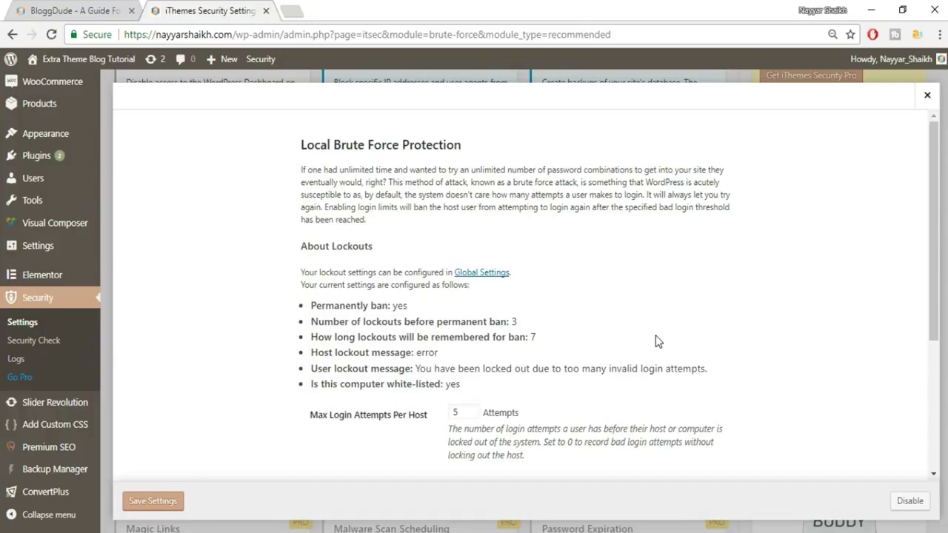
pyautogui.scroll(-2, 657, 337)
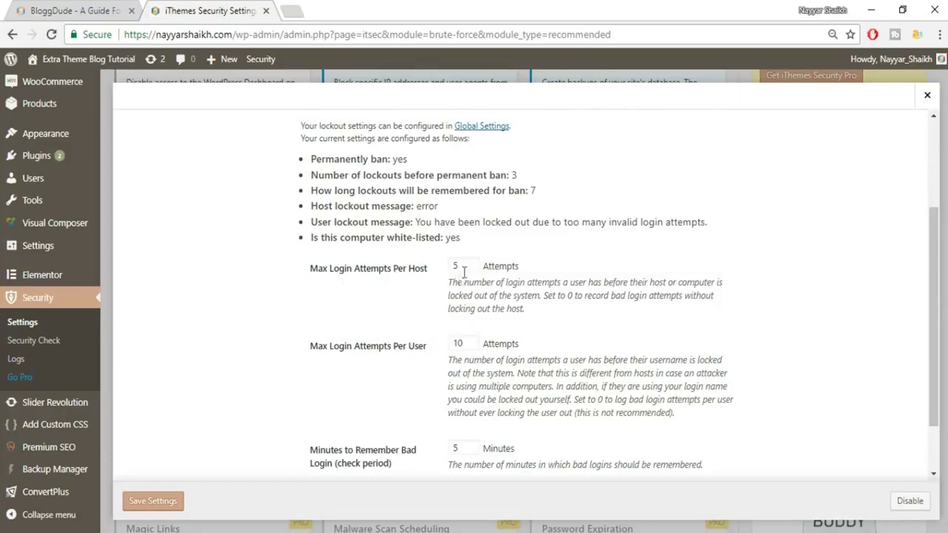
pyautogui.moveTo(447, 268); pyautogui.dragTo(480, 279)
pyautogui.scroll(-1, 386, 360)
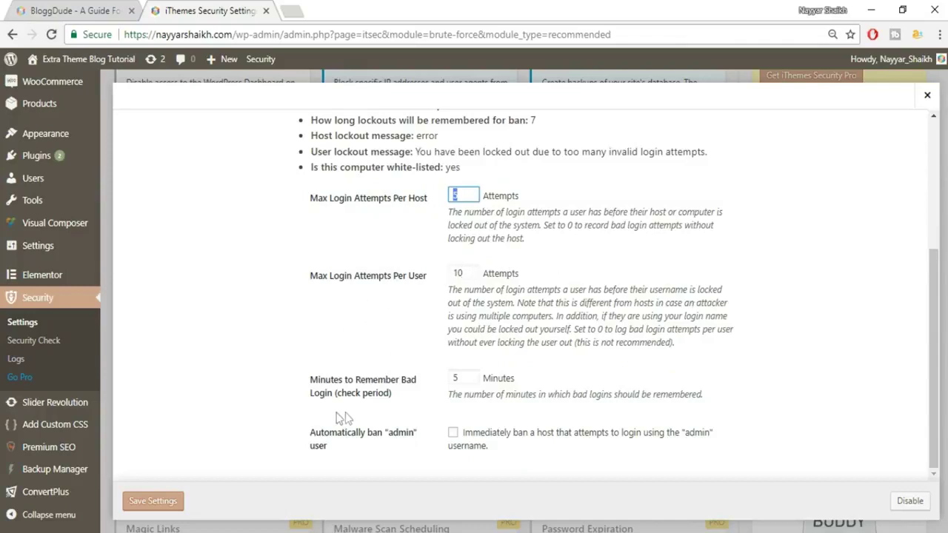
# - Keep automatic banning of the 'admin' username on and save the Local Brute Force settings
pyautogui.doubleClick(455, 380)
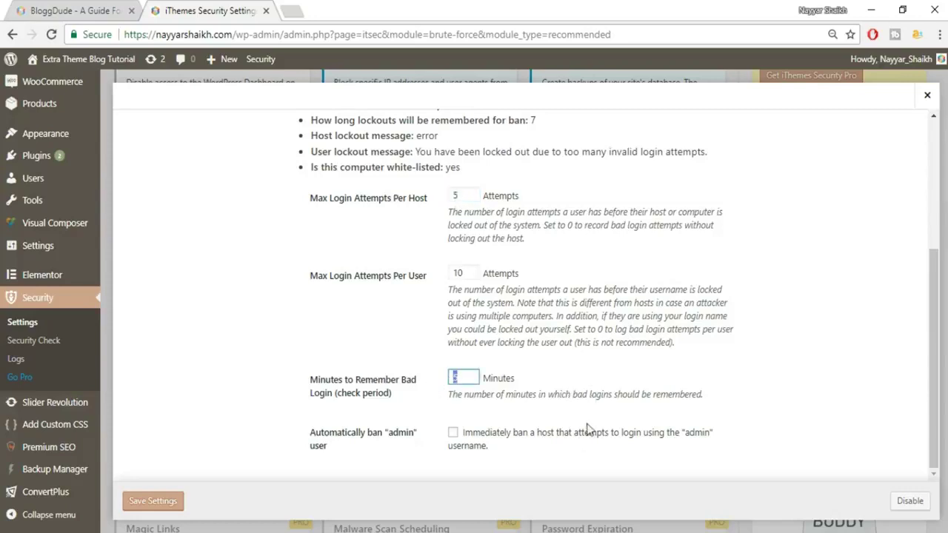
pyautogui.click(452, 434)
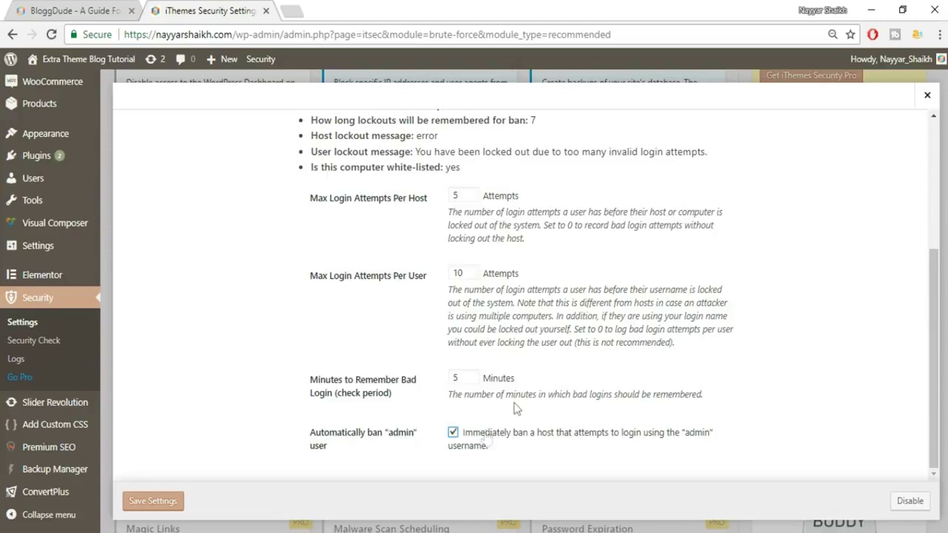
pyautogui.moveTo(387, 439)
pyautogui.mouseDown()
pyautogui.moveTo(415, 440)
pyautogui.moveTo(386, 442)
pyautogui.mouseUp()
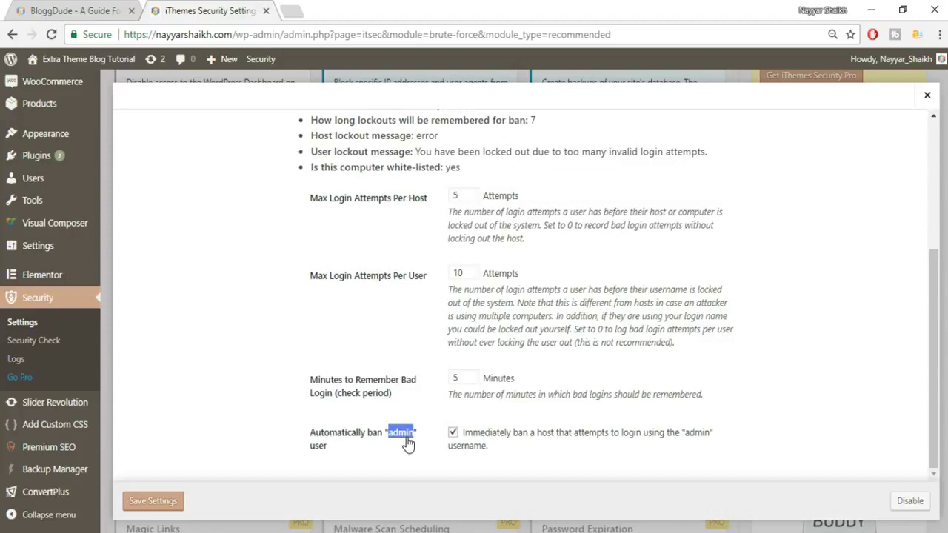
pyautogui.click(474, 445)
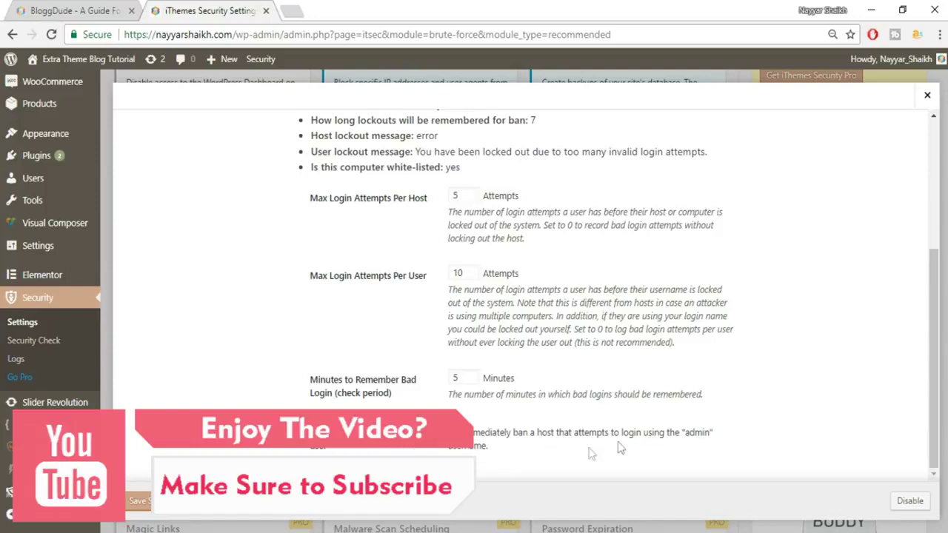
pyautogui.click(134, 508)
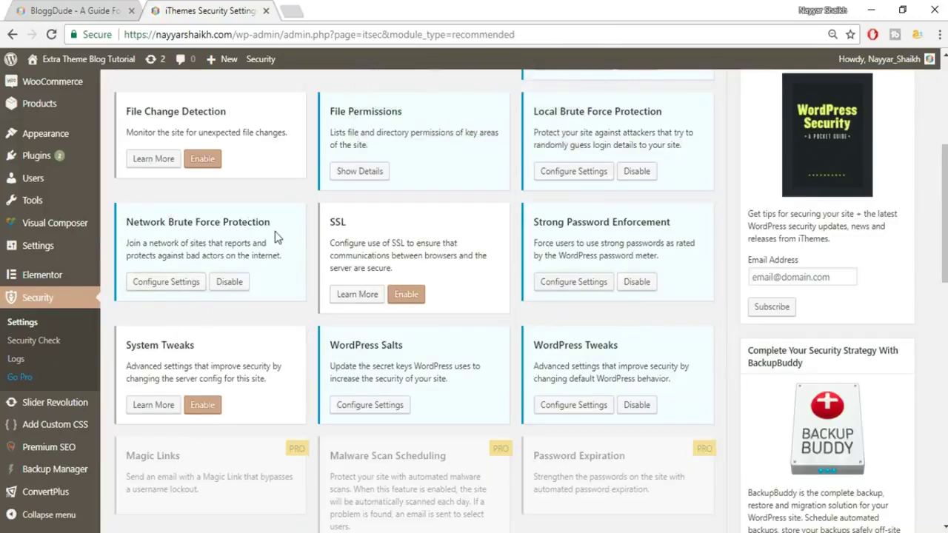
# - Save Network Brute Force Protection with Ban Reported IPs kept enabled
pyautogui.click(166, 284)
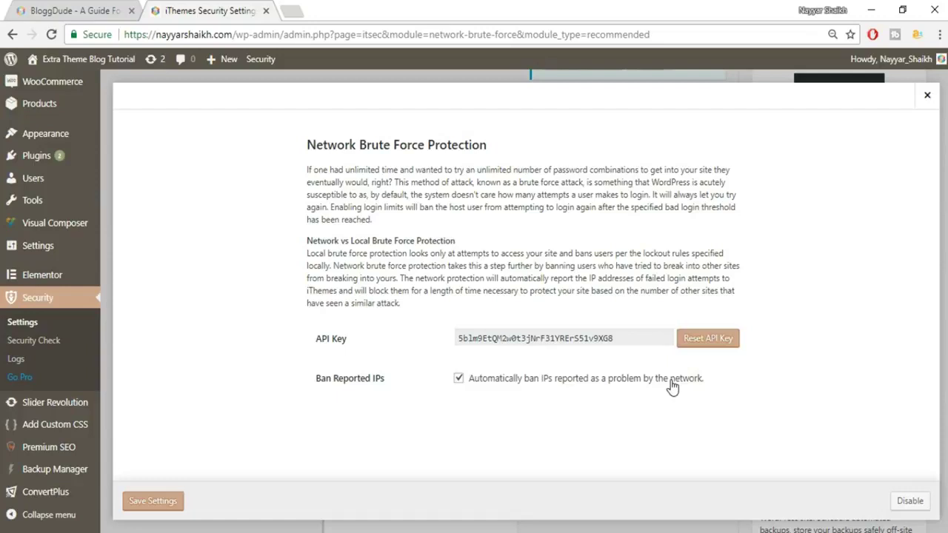
pyautogui.click(141, 503)
pyautogui.moveTo(285, 153); pyautogui.dragTo(485, 169)
pyautogui.click(480, 153)
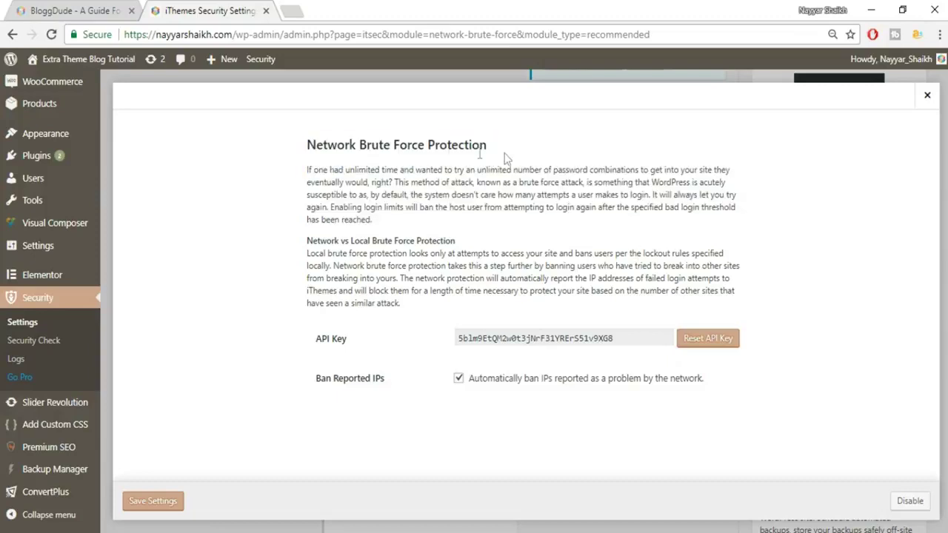
pyautogui.click(150, 504)
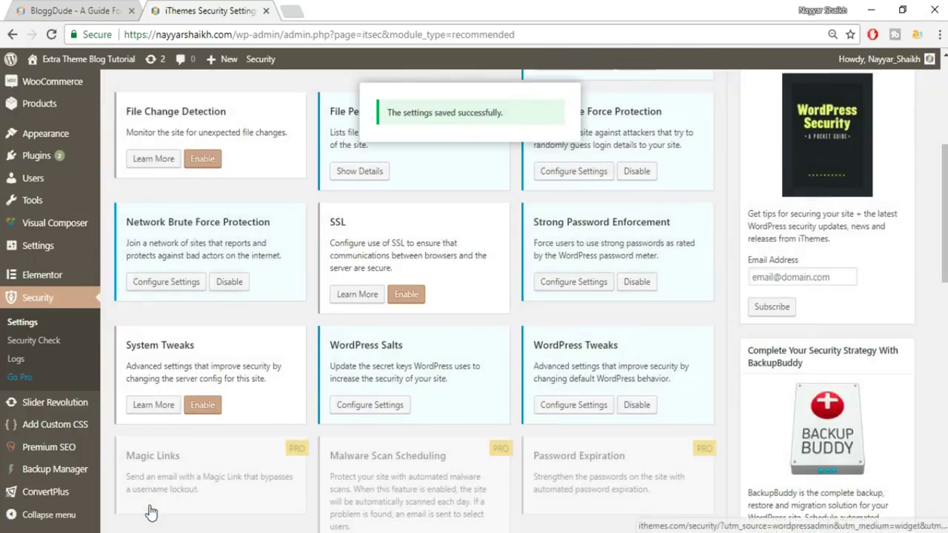
# - Check Change WordPress Salts in the WordPress Salts settings and save to regenerate them
pyautogui.click(385, 405)
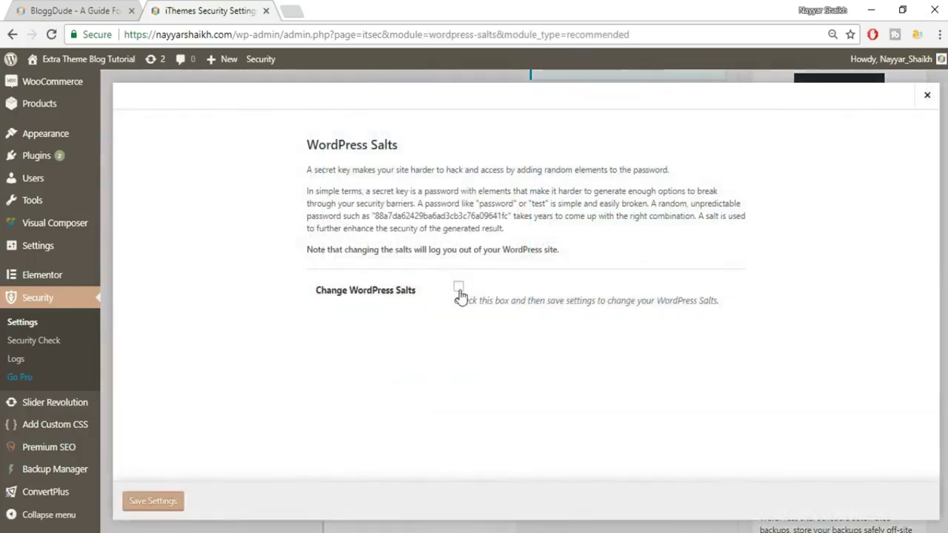
pyautogui.click(459, 288)
pyautogui.moveTo(371, 215); pyautogui.dragTo(511, 217)
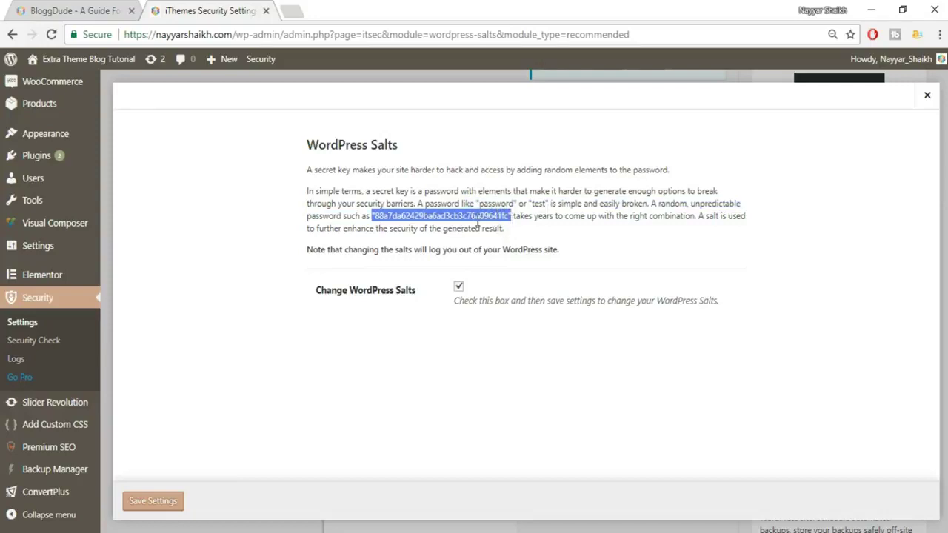
pyautogui.click(389, 231)
pyautogui.moveTo(372, 222)
pyautogui.mouseDown()
pyautogui.moveTo(511, 217)
pyautogui.moveTo(376, 217)
pyautogui.moveTo(415, 229)
pyautogui.moveTo(375, 216)
pyautogui.mouseUp()
pyautogui.click(168, 502)
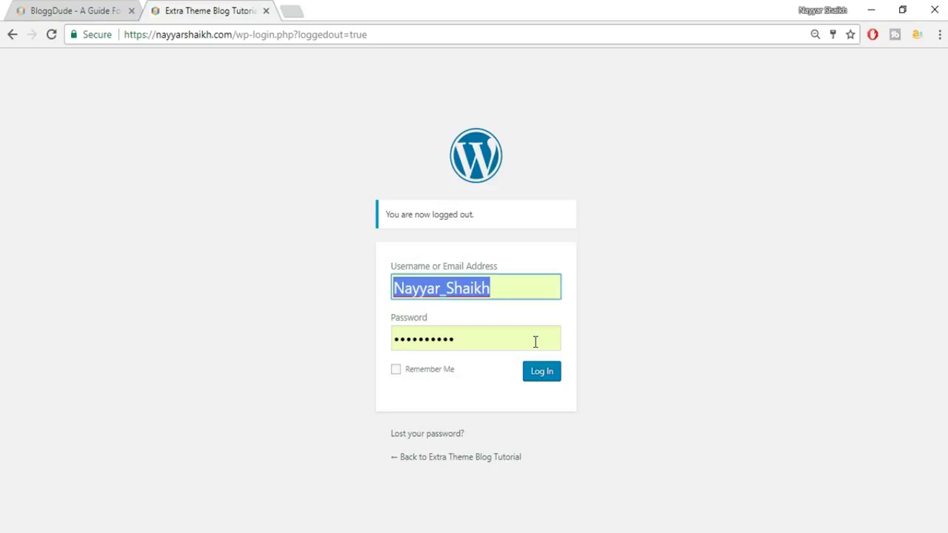
# - Log back into the dashboard and go to Security > Settings
pyautogui.click(548, 386)
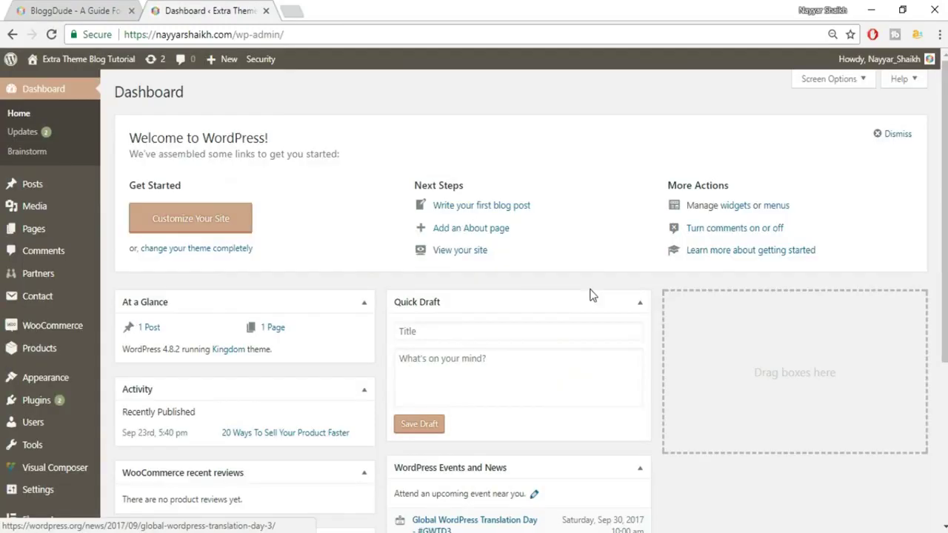
pyautogui.scroll(-3, 591, 294)
pyautogui.moveTo(52, 335)
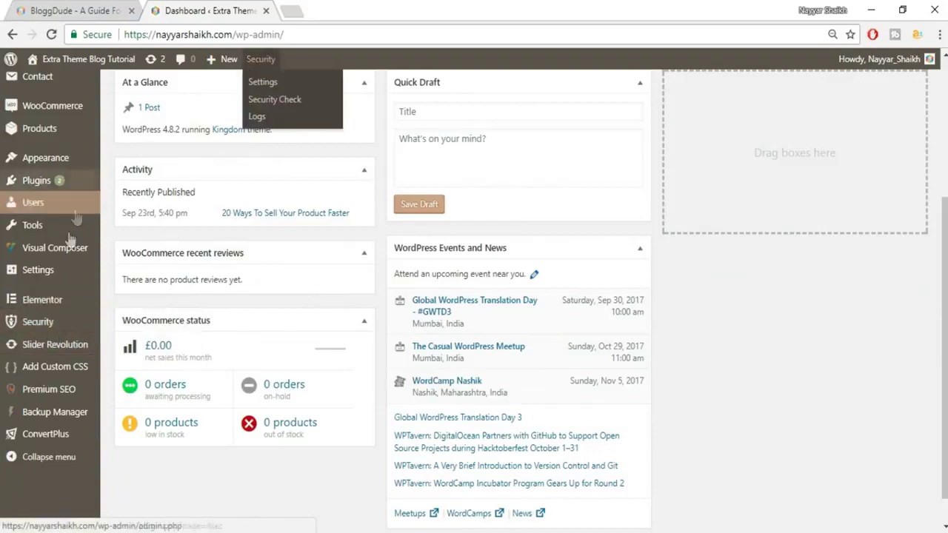
pyautogui.click(59, 324)
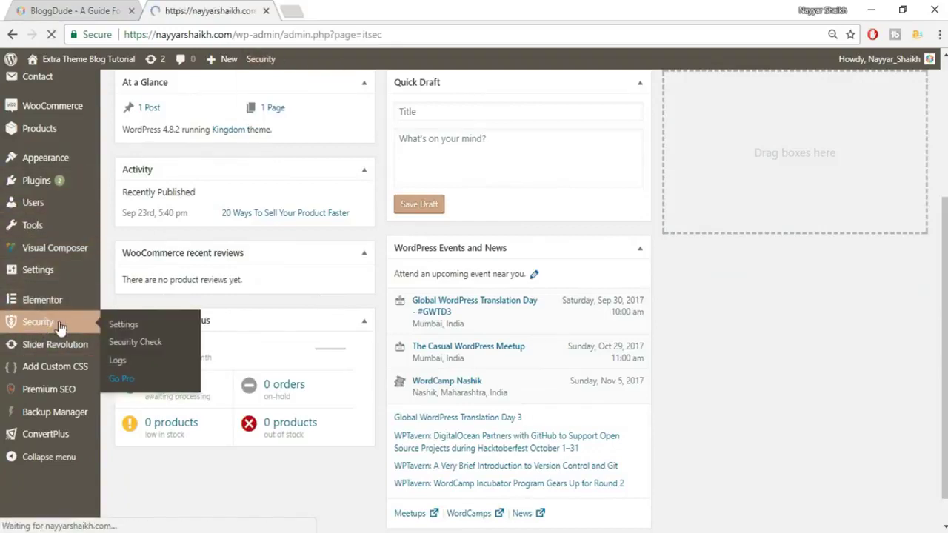
pyautogui.scroll(-4, 474, 311)
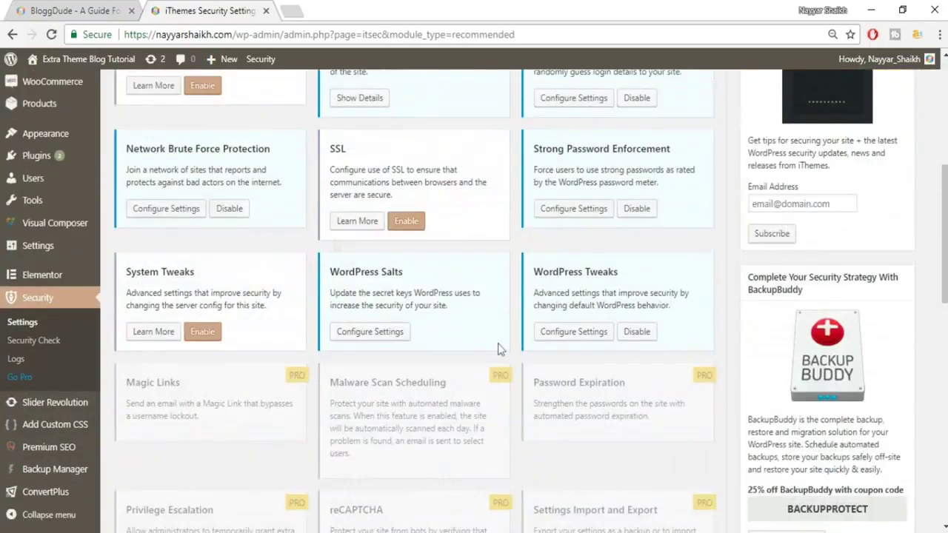
pyautogui.scroll(5, 570, 337)
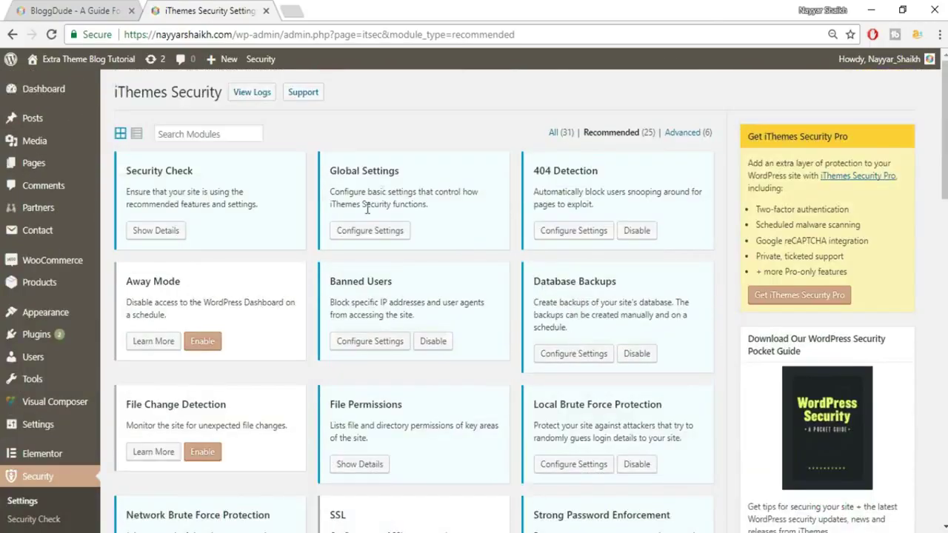
# - Filter to the Advanced (6) modules and open the Hide Backend card's settings
pyautogui.click(691, 138)
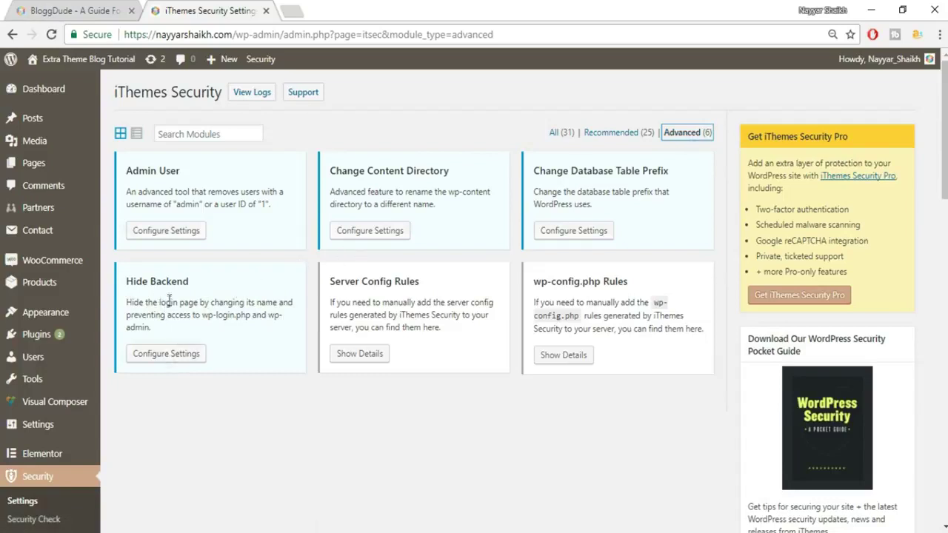
pyautogui.click(173, 356)
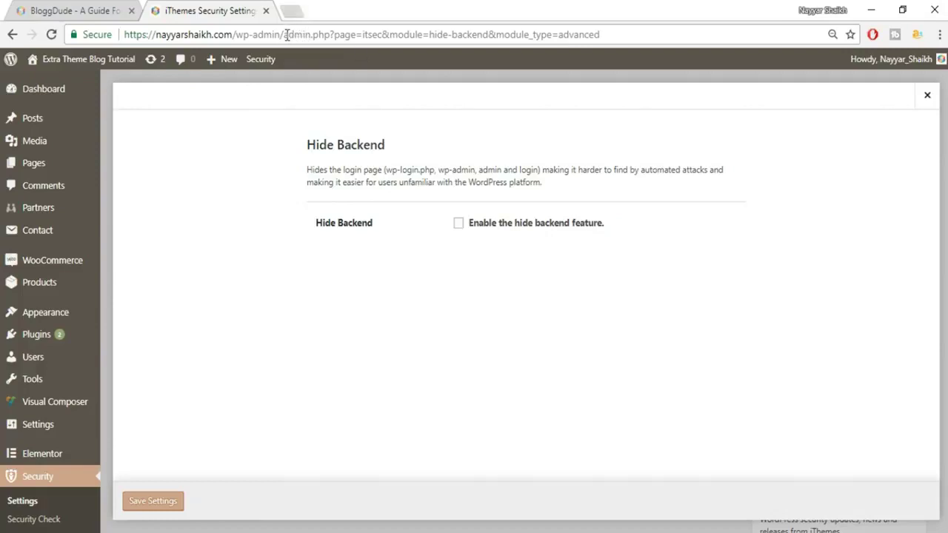
pyautogui.moveTo(284, 34); pyautogui.dragTo(235, 38)
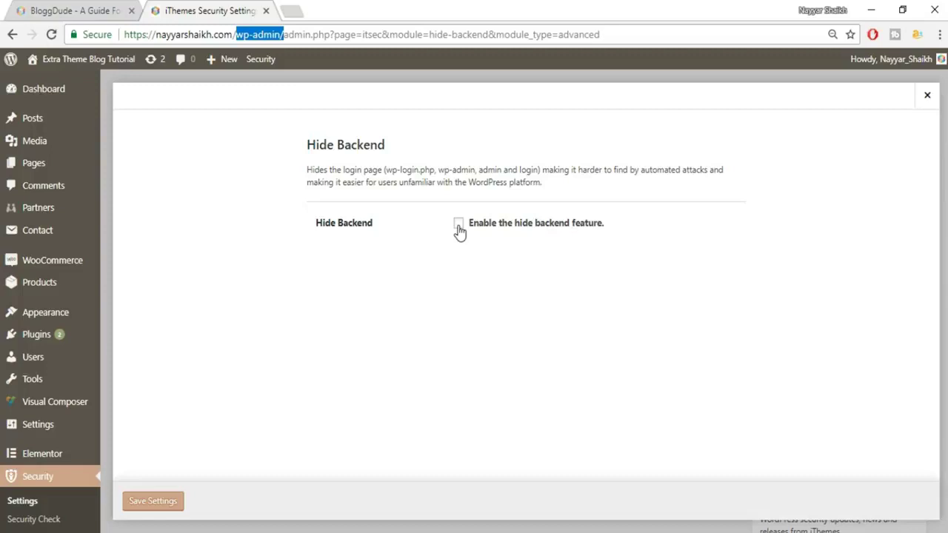
# - Enable Hide Backend and replace the default wplogin login slug with a custom slug
pyautogui.click(459, 231)
pyautogui.scroll(-1, 726, 228)
pyautogui.click(507, 183)
pyautogui.moveTo(510, 183); pyautogui.dragTo(449, 185)
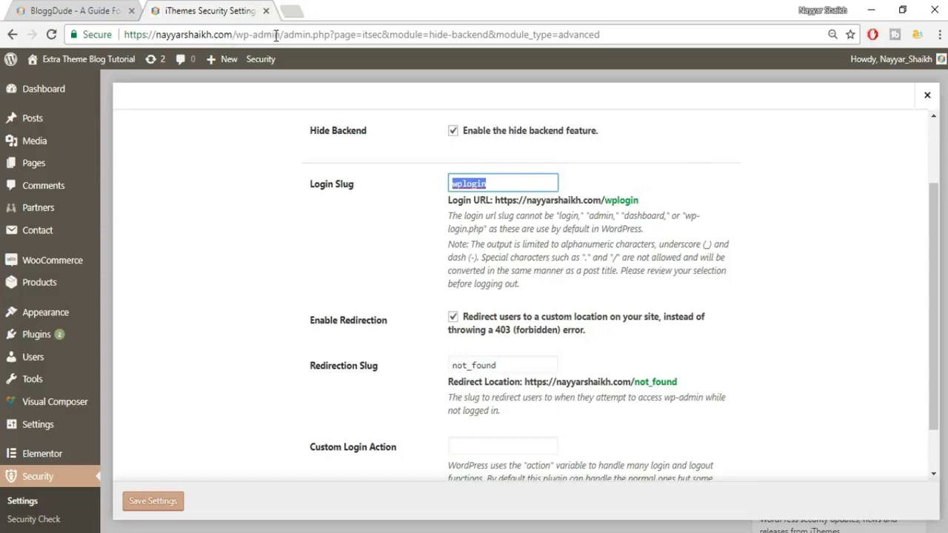
pyautogui.write('nayyars777123')
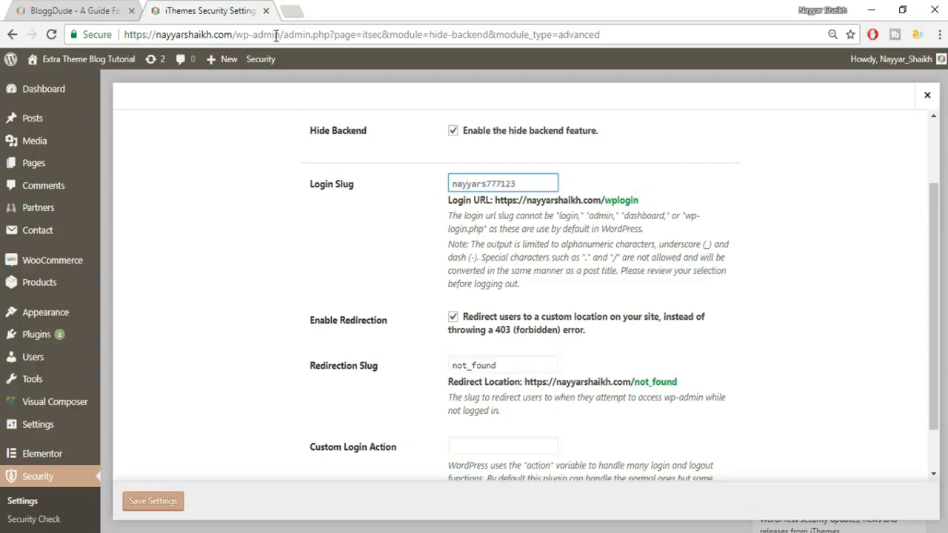
pyautogui.write('456')
pyautogui.moveTo(537, 182); pyautogui.dragTo(453, 184)
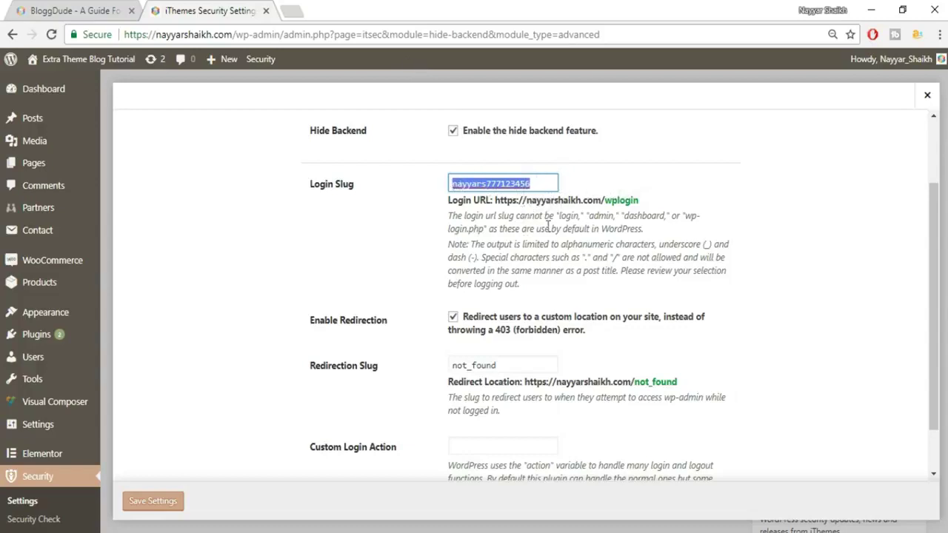
pyautogui.click(553, 189)
# - Keep the redirection slug as not_found and save the Hide Backend settings
pyautogui.scroll(-1, 652, 219)
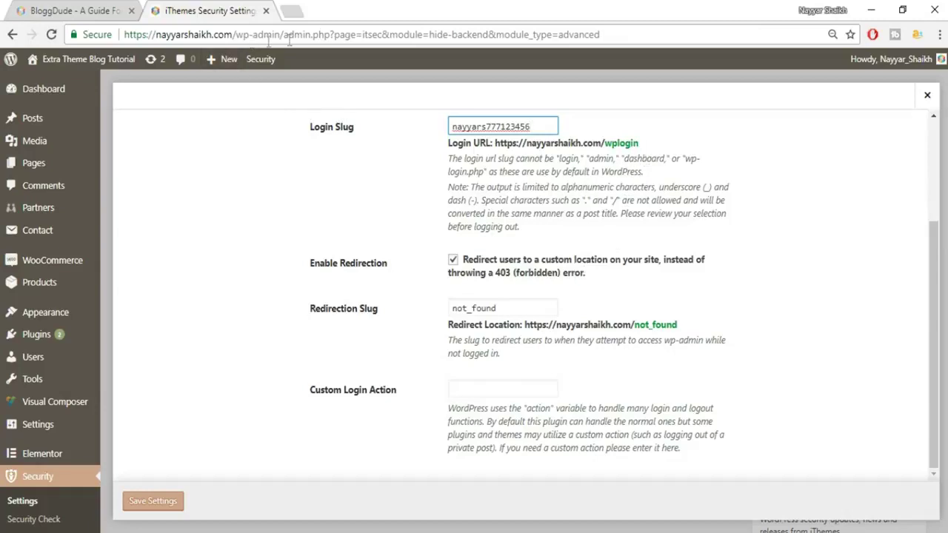
pyautogui.moveTo(542, 308); pyautogui.dragTo(450, 310)
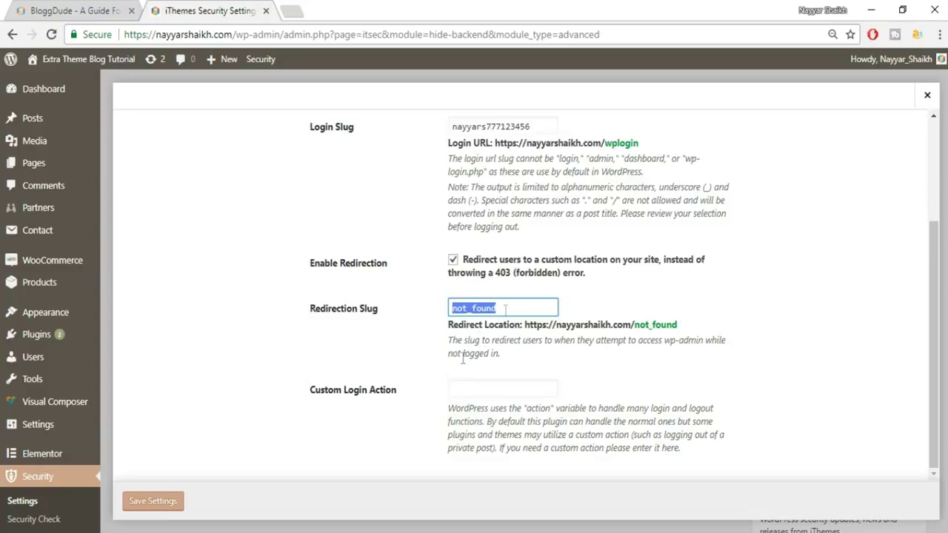
pyautogui.click(167, 503)
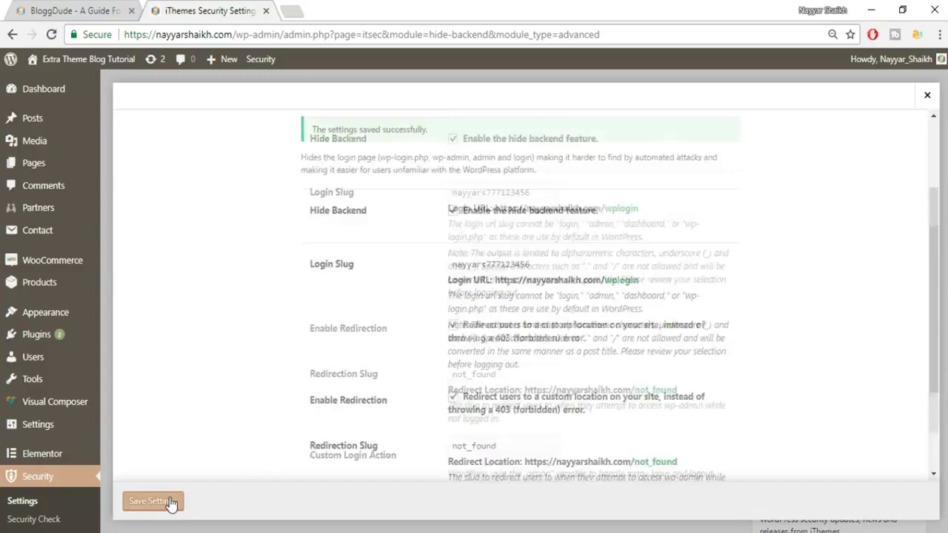